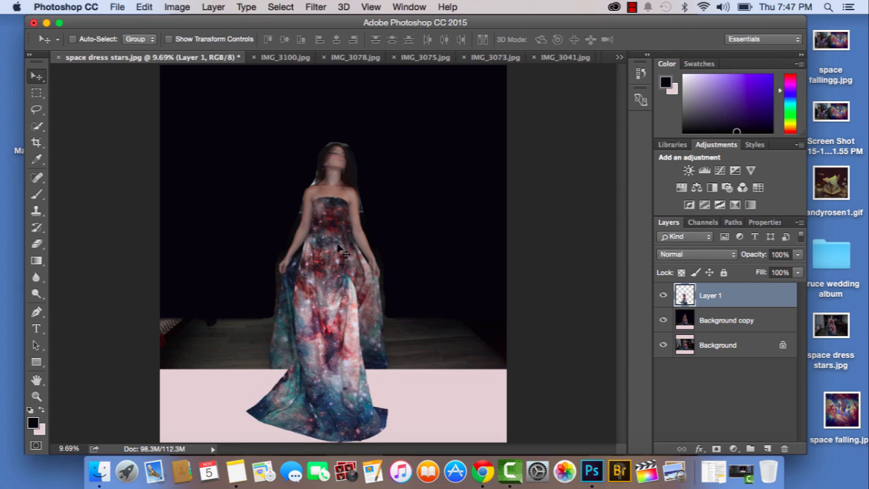
Enlarge the starry fabric piece on Layer 1 and position it over the model's dress with Free Transform
key("super+t")
left_click_drag(387, 235, 483, 175)
left_click_drag(376, 269, 350, 275)
key("Return")
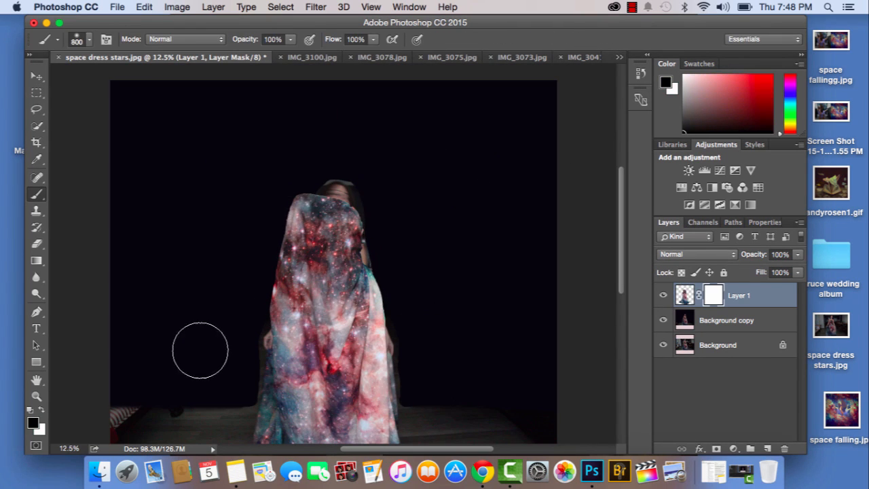
Paint black on Layer 1's mask to reveal the model's head, arms and bodice beneath the enlarged fabric
mouse_move(199, 351)
left_mouse_down()
mouse_move(292, 210)
mouse_move(303, 177)
mouse_move(325, 200)
left_mouse_up()
scroll(291, 197, "down", 3)
key("bracketleft")
key("bracketleft")
key("bracketleft")
key("bracketleft")
key("bracketleft")
key("bracketleft")
key("bracketleft")
mouse_move(289, 262)
left_mouse_down()
mouse_move(250, 343)
mouse_move(254, 355)
left_mouse_up()
mouse_move(318, 264)
left_mouse_down()
mouse_move(381, 314)
mouse_move(394, 364)
mouse_move(316, 249)
left_mouse_up()
Extend the black painting on Layer 1's mask down the skirt to blend the fabric into the original dress
key("x")
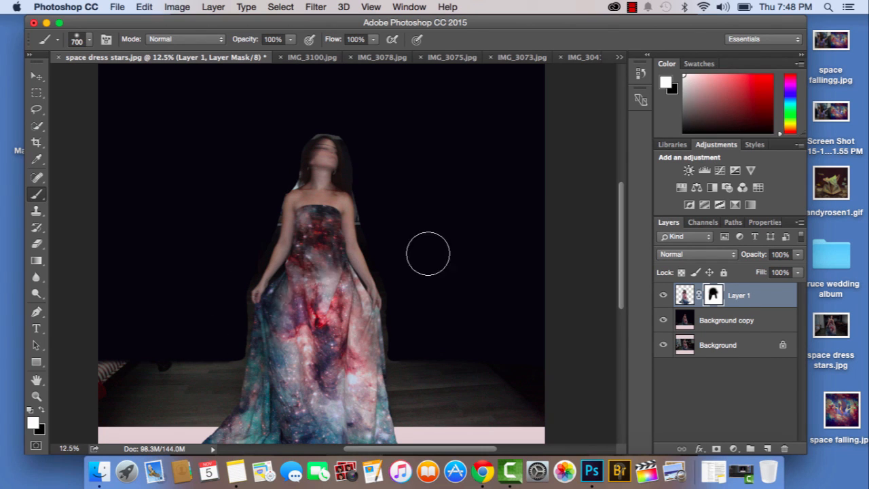
key("x")
scroll(427, 252, "down", 3)
mouse_move(364, 266)
left_mouse_down()
mouse_move(367, 309)
mouse_move(329, 319)
left_mouse_up()
Restore fabric across the lower skirt by painting white at 54% opacity and 56% flow on Layer 1's mask, and compare with the layer hidden
key("x")
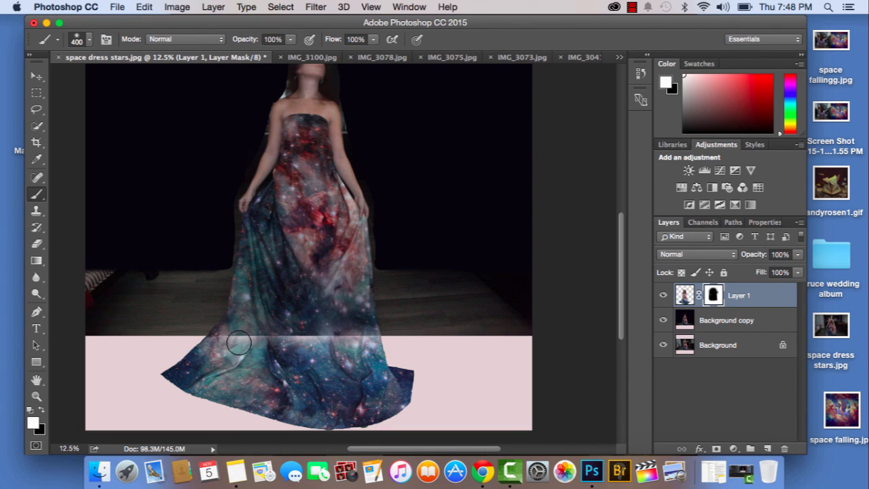
left_click_drag(246, 345, 366, 336)
key("super+z")
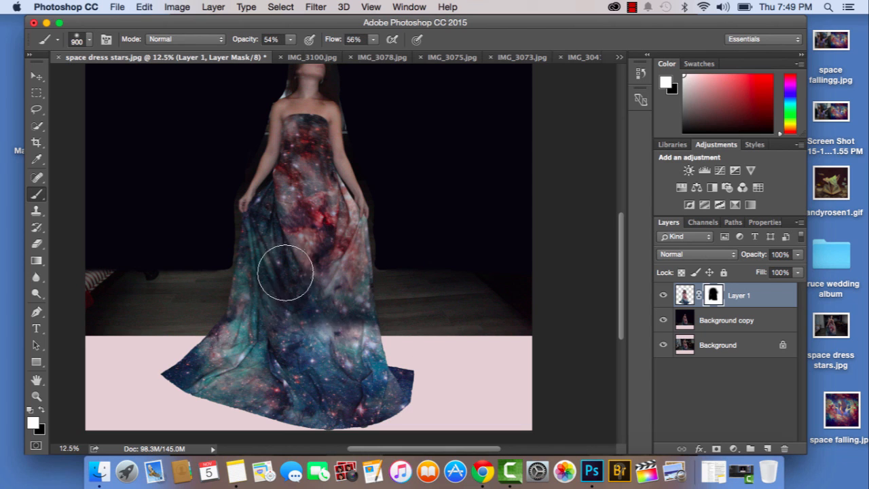
left_click_drag(285, 273, 364, 313)
left_click(665, 297)
left_click(664, 297)
left_click(664, 296)
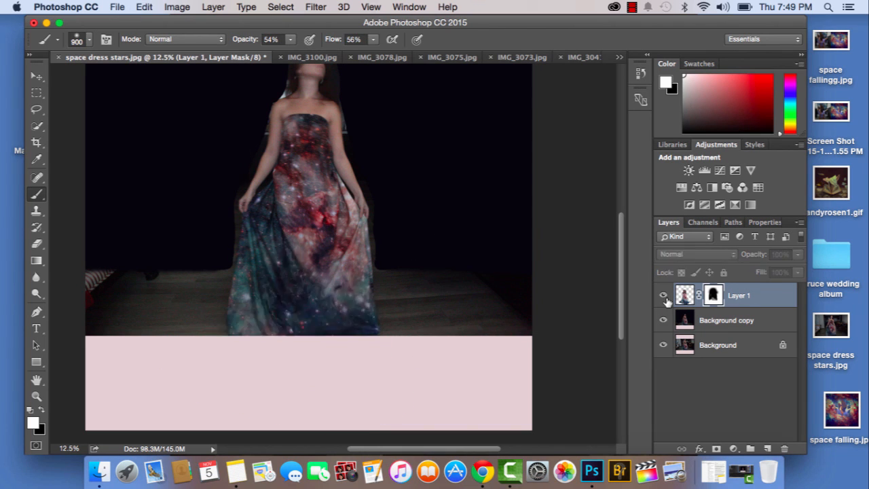
left_click(665, 297)
Paint black on Layer 1's mask over the middle of the skirt, redoing the first stroke
key("x")
left_click_drag(301, 250, 342, 264)
key("super+z")
left_click_drag(301, 219, 326, 275)
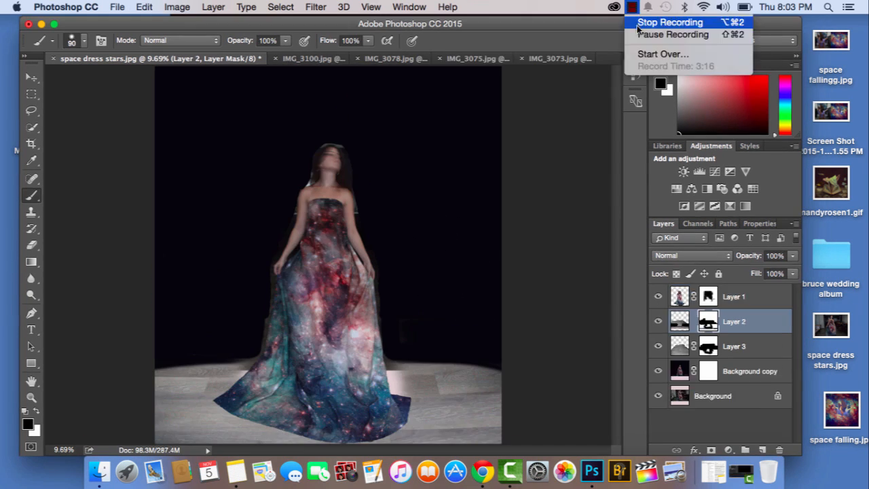
Paste the copied fabric piece as a new layer and move it over the lower right of the dress
key("v")
key("super+v")
left_click_drag(381, 380, 343, 356)
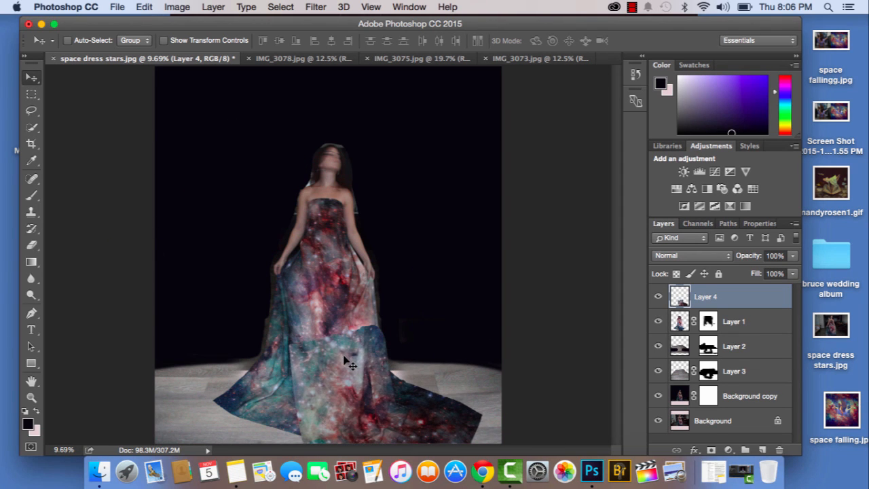
key("shift+Left")
key("shift+Left")
key("shift+Left")
key("shift+Left")
key("shift+Left")
Warp the pasted fabric outward past the canvas's right edge, and mask out its upper part where it overlaps the dress
key("super+t")
left_click(143, 7)
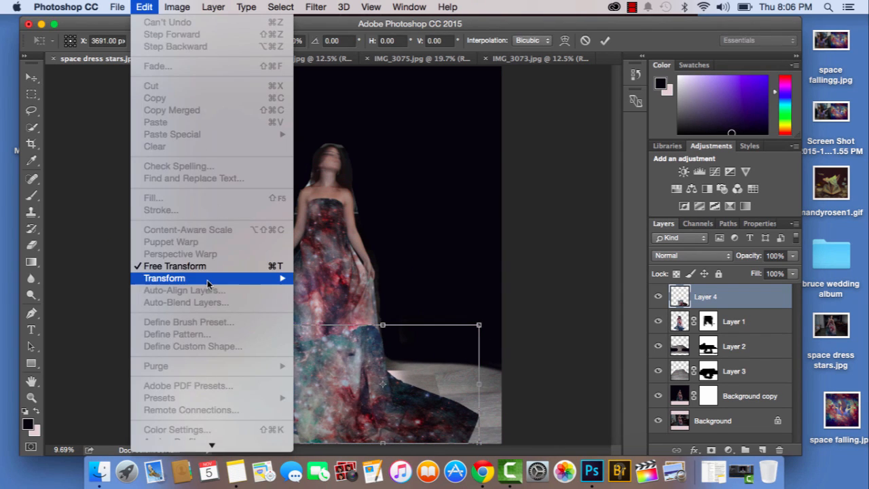
mouse_move(207, 280)
left_click(303, 363)
left_click_drag(480, 444, 514, 444)
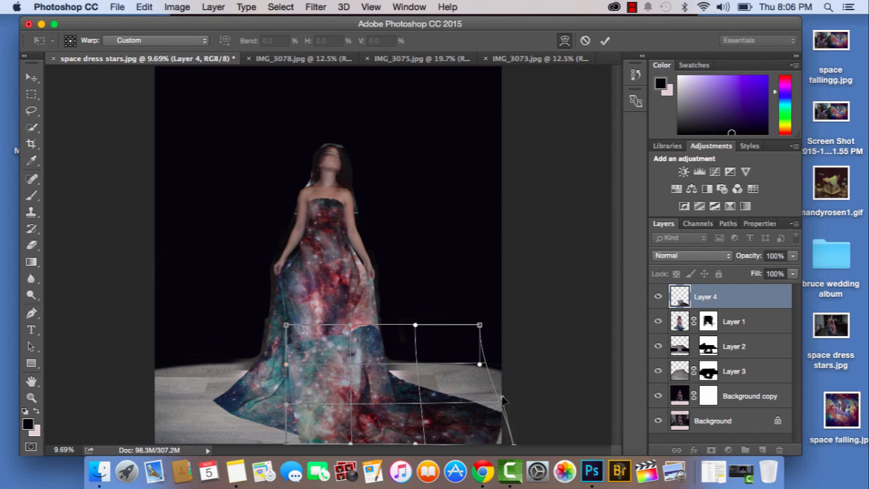
left_click_drag(481, 405, 518, 395)
mouse_move(513, 445)
left_mouse_down()
mouse_move(526, 407)
mouse_move(523, 427)
left_mouse_up()
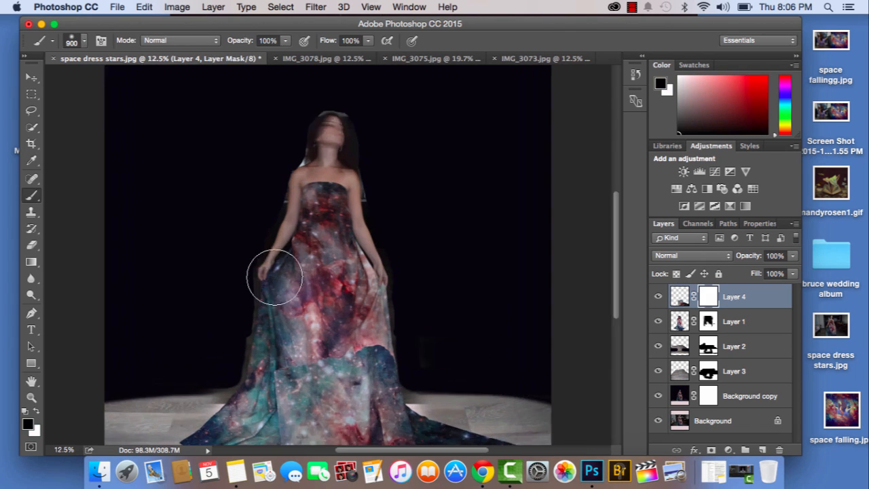
scroll(274, 277, "down", 4)
mouse_move(262, 294)
left_mouse_down()
mouse_move(307, 235)
mouse_move(338, 281)
mouse_move(311, 346)
mouse_move(370, 343)
left_mouse_up()
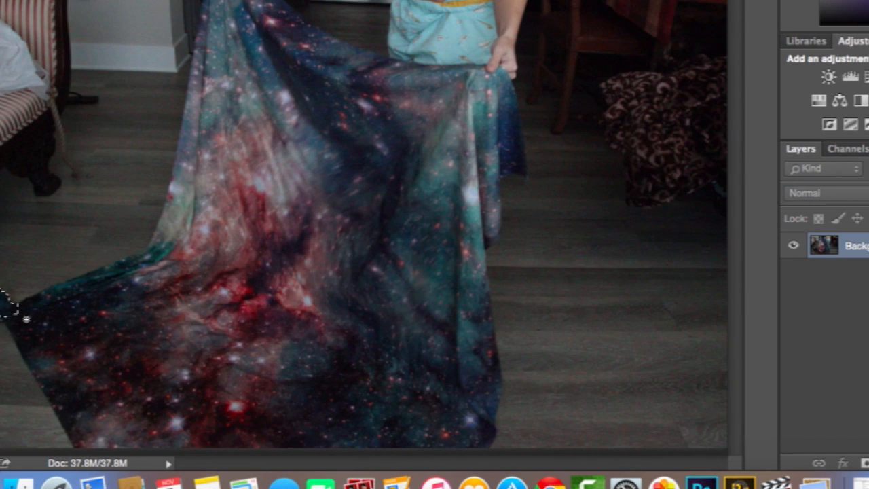
Select the draped starry fabric in the source photo and position its copy over the lower left of the dress
mouse_move(224, 360)
left_mouse_down()
mouse_move(177, 292)
mouse_move(440, 219)
mouse_move(476, 149)
left_mouse_up()
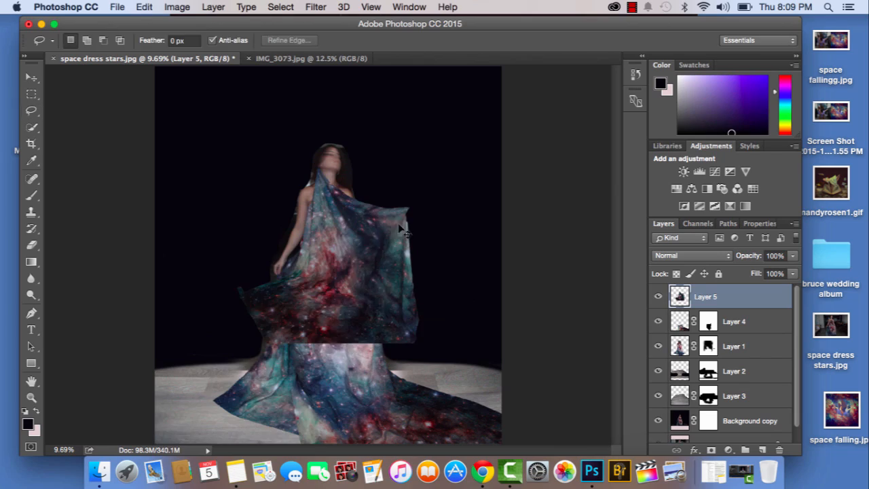
mouse_move(299, 319)
left_mouse_down()
mouse_move(271, 367)
mouse_move(291, 341)
left_mouse_up()
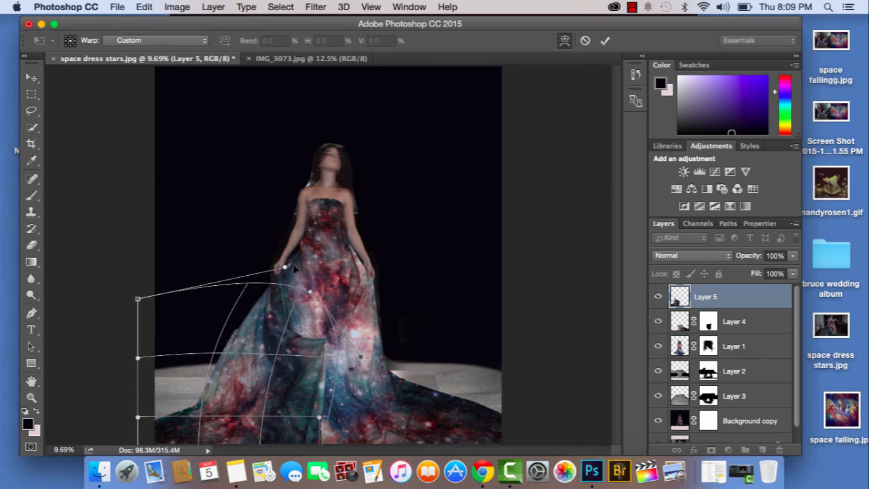
Warp the fabric on Layer 5 to follow the skirt from the model's hand to the floor, and compare with the layer hidden
left_click_drag(285, 319, 309, 351)
left_click_drag(325, 415, 364, 417)
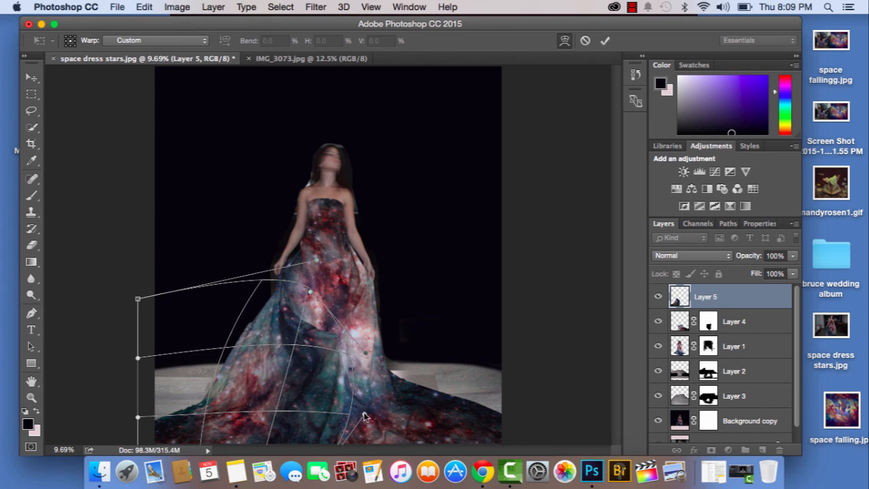
left_click_drag(362, 385, 360, 333)
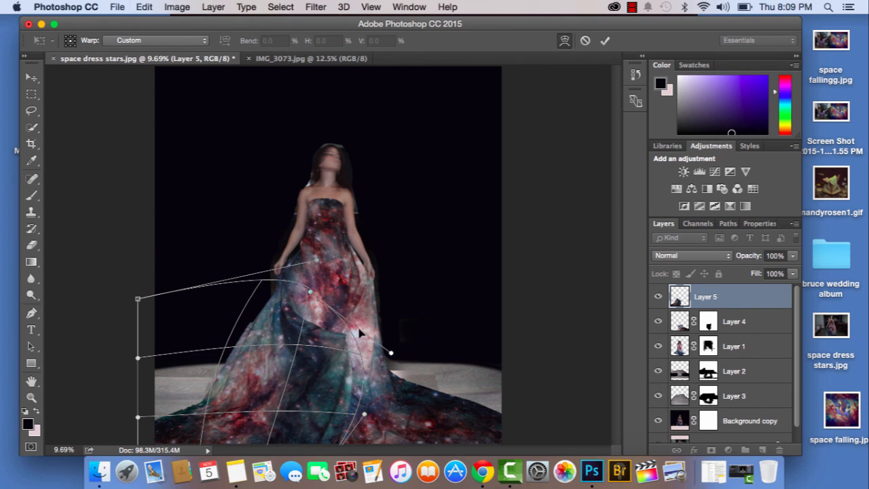
left_click_drag(310, 290, 314, 286)
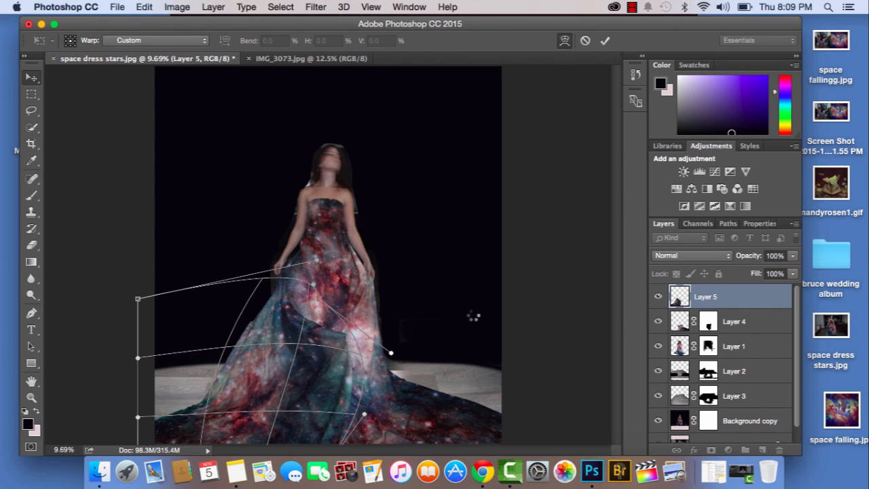
left_click(658, 296)
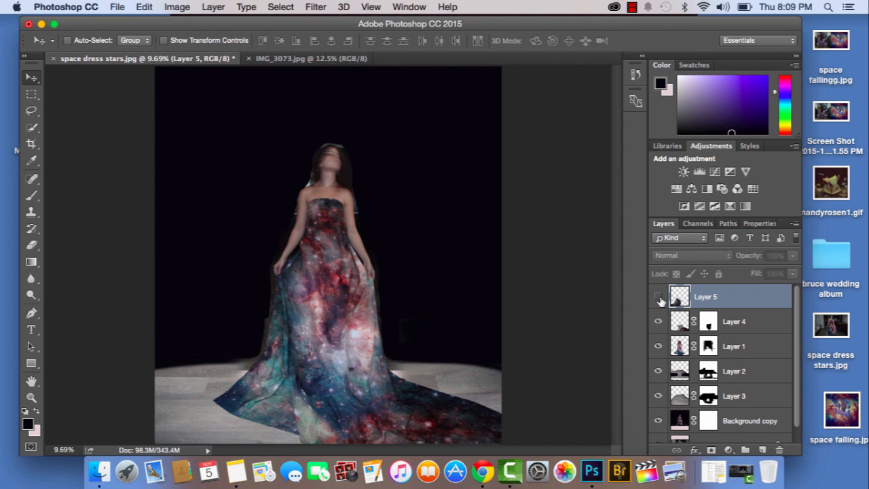
left_click(658, 298)
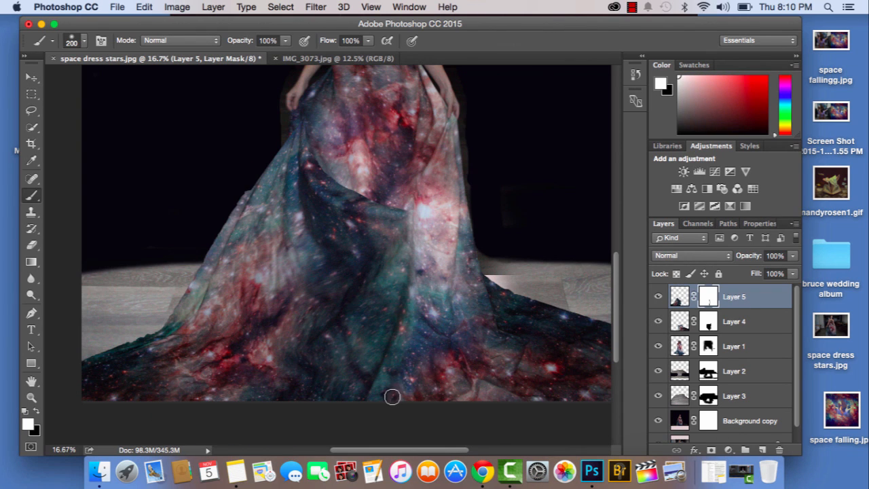
Paint black on Layer 5's mask with a 1500 px brush to blend the fabric's inner edge into the middle of the skirt
key("x")
key("bracketright")
key("bracketright")
key("bracketright")
key("bracketright")
key("bracketright")
key("bracketright")
key("bracketright")
key("bracketright")
key("bracketright")
key("bracketright")
key("bracketright")
key("bracketright")
key("bracketright")
key("bracketright")
mouse_move(390, 234)
left_mouse_down()
mouse_move(412, 218)
mouse_move(380, 313)
left_mouse_up()
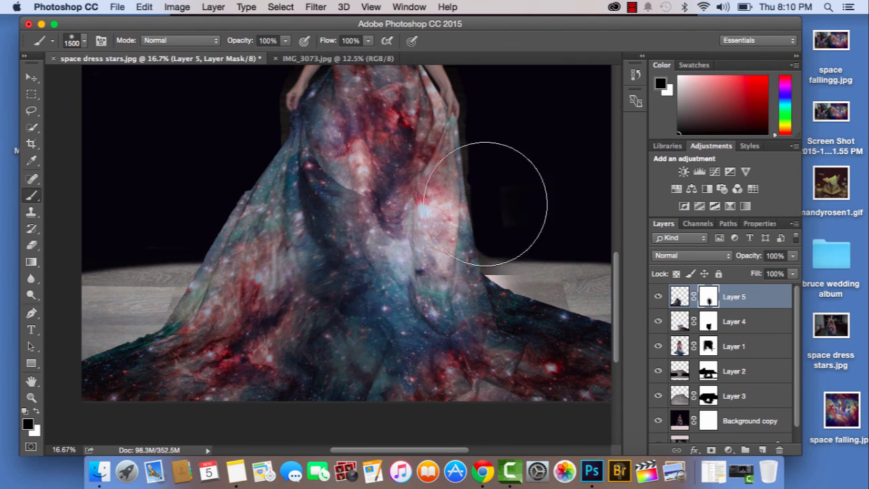
Mask out more of Layer 5's inner edge with a 1100 px brush, and compare the blend before and after the strokes
key("super+z")
key("super+z")
left_click_drag(516, 214, 566, 278)
key("bracketleft")
key("bracketleft")
key("bracketleft")
key("bracketleft")
left_click(412, 247)
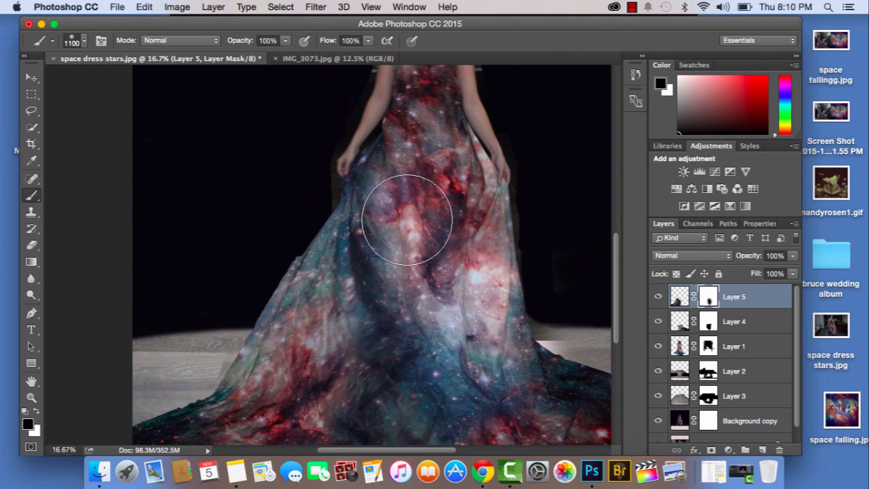
key("super+z")
key("super+z")
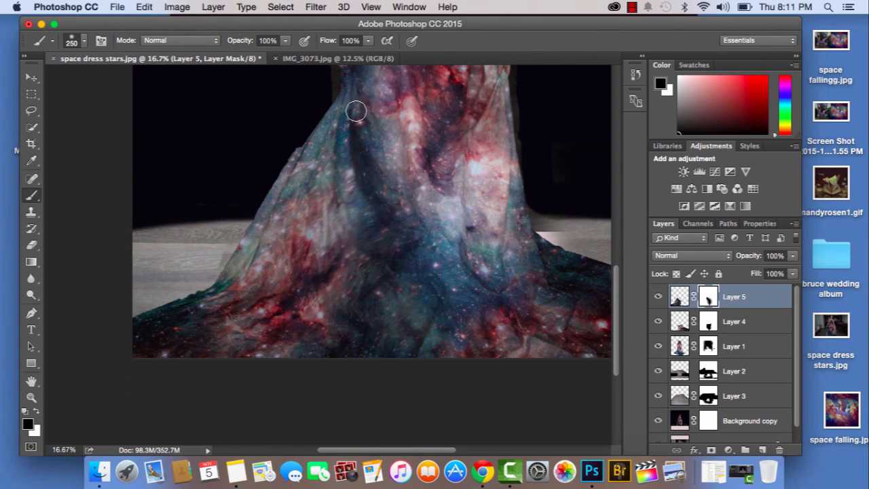
Refine Layer 5's mask along the fold below the model's hand and across the lower skirt, comparing strokes with undo
left_click_drag(356, 111, 357, 235)
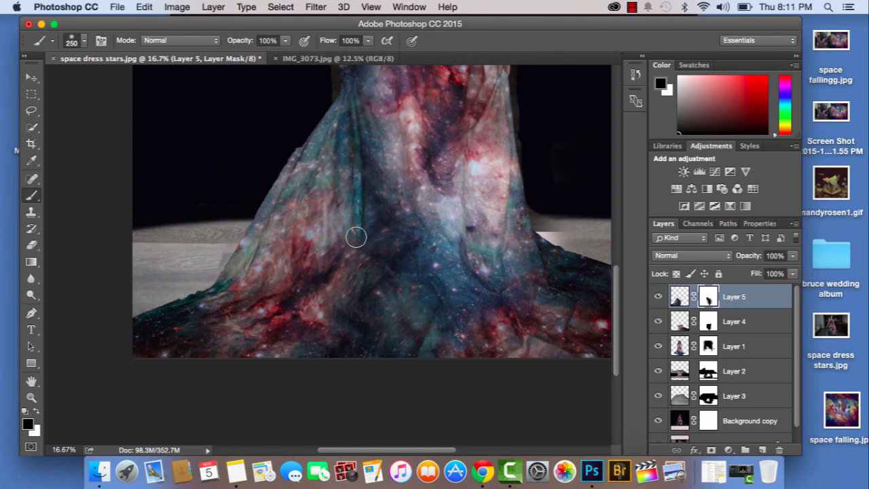
scroll(440, 252, "up", 3)
key("super+z")
mouse_move(356, 194)
left_mouse_down()
mouse_move(368, 328)
mouse_move(333, 419)
mouse_move(361, 319)
left_mouse_up()
key("super+z")
key("super+z")
key("super+z")
key("super+z")
key("super+z")
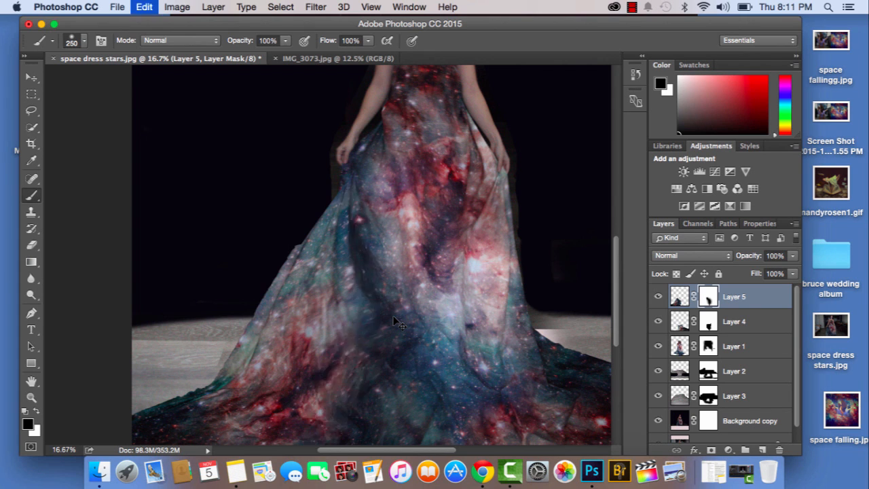
mouse_move(322, 403)
left_mouse_down()
mouse_move(355, 395)
mouse_move(332, 350)
mouse_move(362, 341)
mouse_move(336, 384)
mouse_move(378, 379)
left_mouse_up()
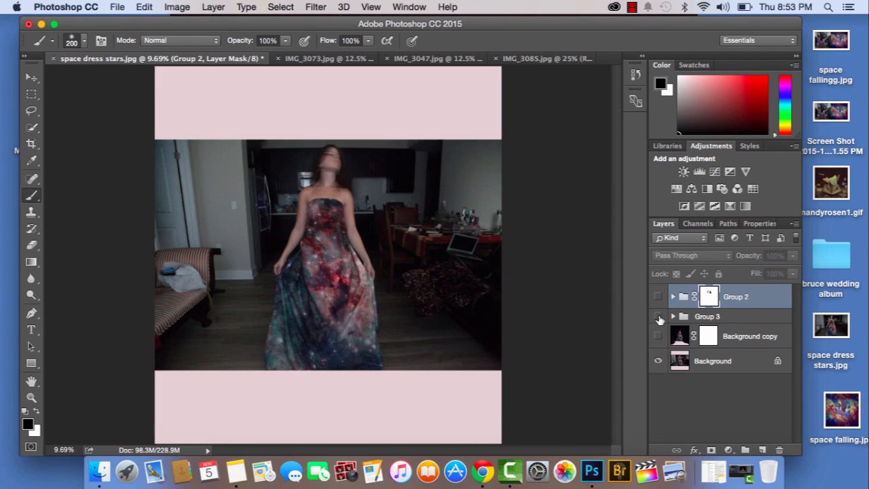
Turn the visibility of Group 3, Background copy and Group 2 back on
left_click(658, 316)
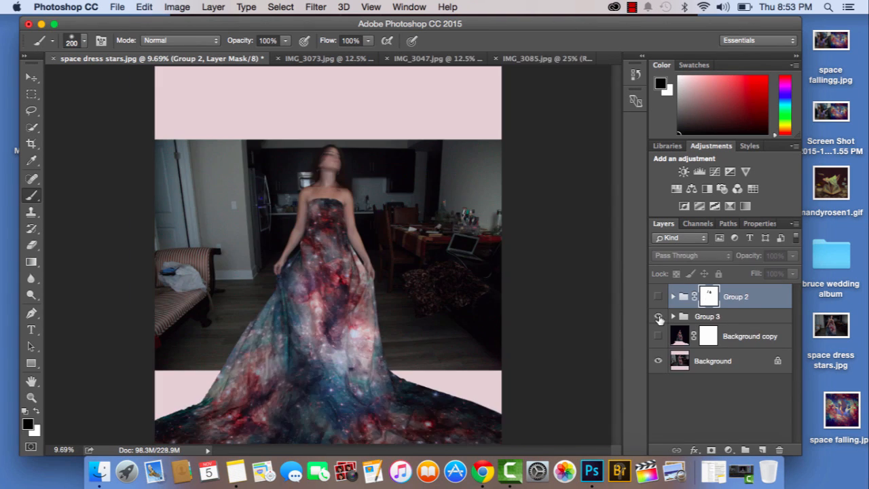
left_click(657, 336)
left_click(658, 297)
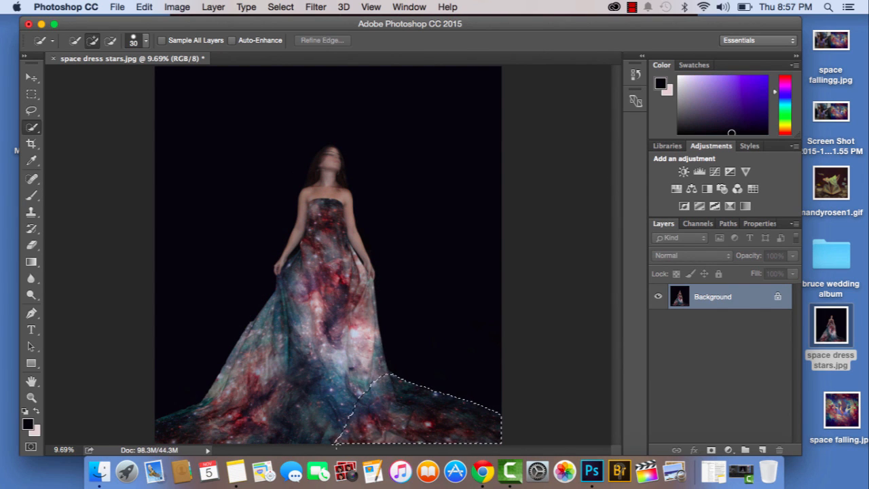
Select the right part of the gown and its train, and warp the inside of its copied layer outward to widen the skirt
left_click_drag(336, 443, 335, 391)
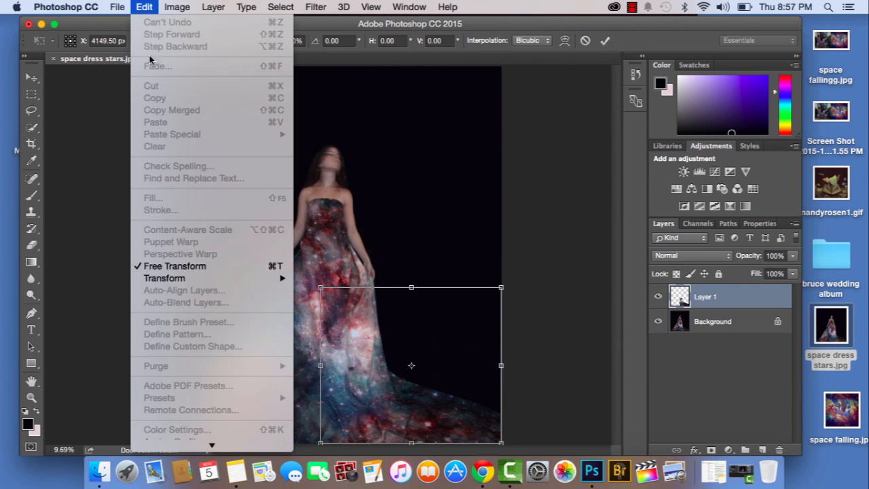
mouse_move(156, 277)
left_click(311, 357)
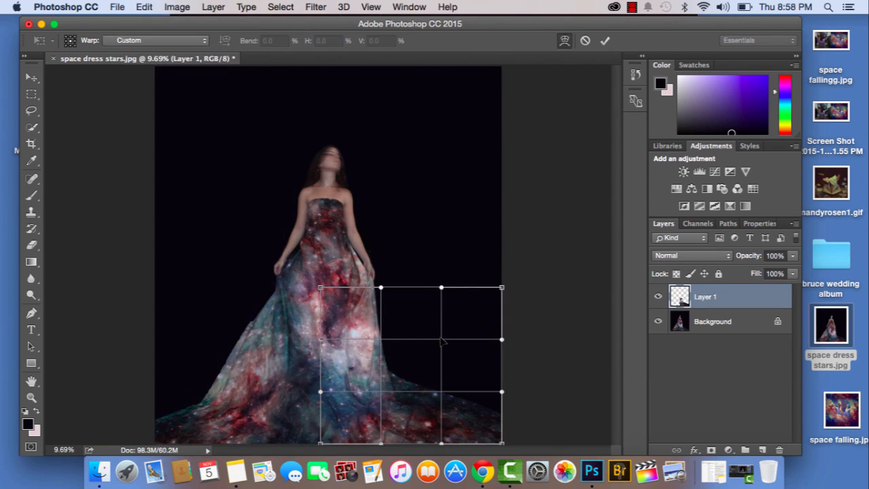
left_click_drag(441, 340, 446, 332)
scroll(447, 332, "down", 3)
left_click_drag(472, 279, 499, 260)
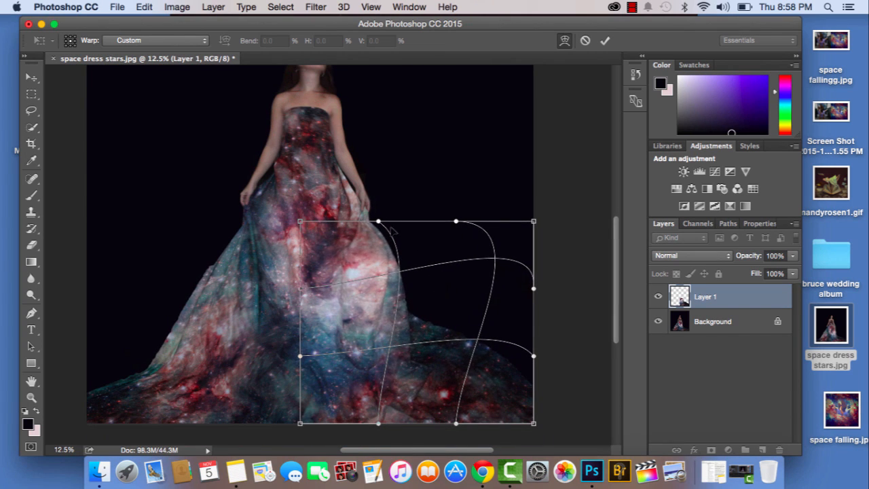
Finish the warp by reshaping the skirt near the model's hand and lifting the train's outer edge, and compare before and after
left_click_drag(378, 221, 364, 187)
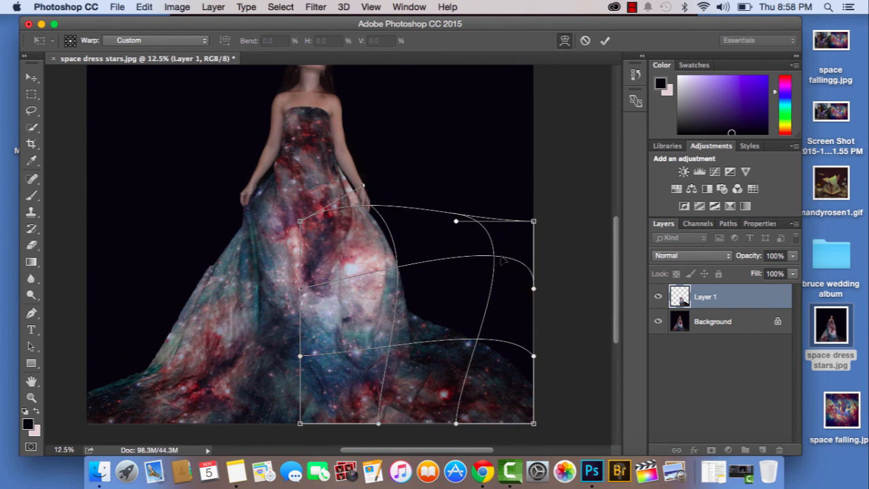
left_click_drag(502, 259, 520, 319)
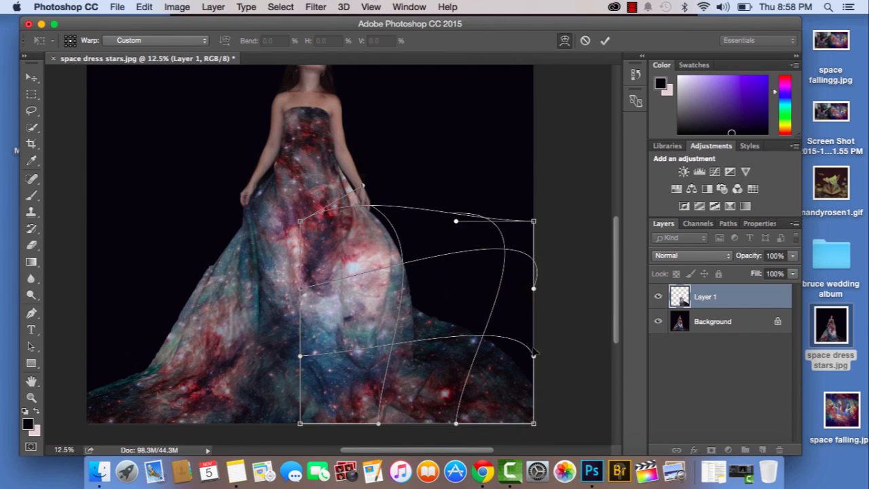
left_click_drag(534, 353, 602, 293)
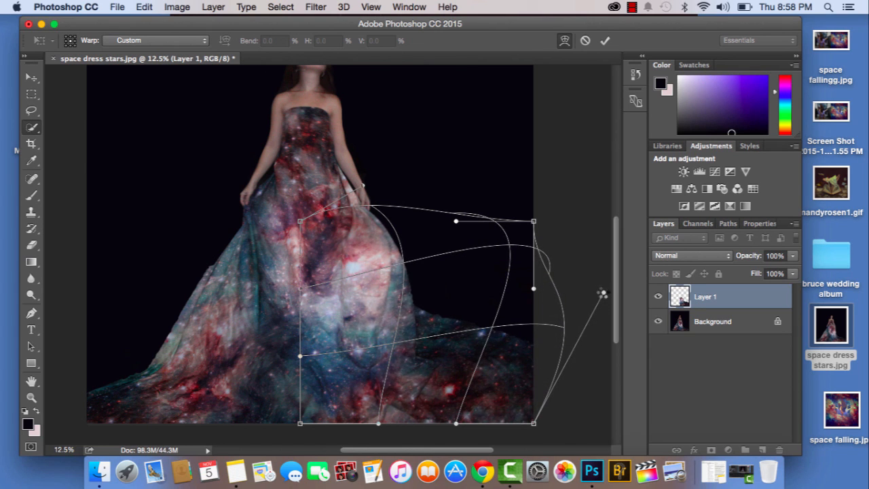
key("Return")
key("super+z")
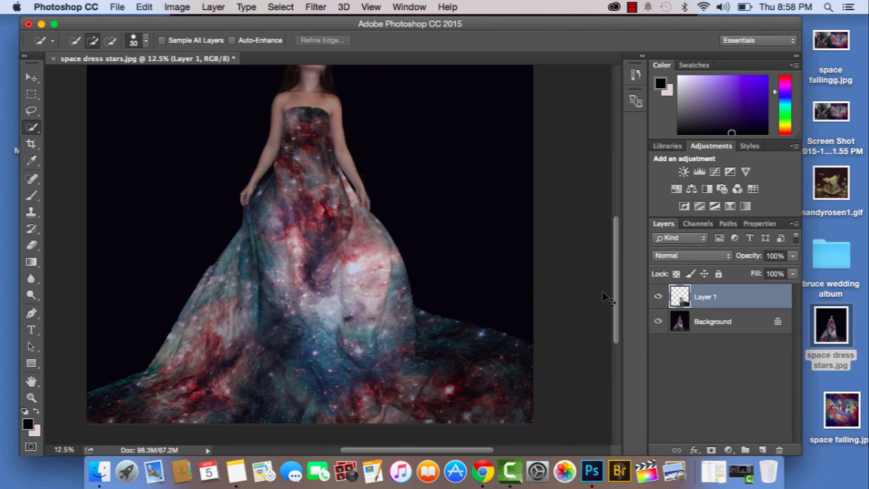
key("super+z")
key("super+z")
Add a layer mask to Layer 1, ready a 500 px brush for it, and compare the gown with and without the layer
left_click(710, 450)
key("b")
left_click(80, 42)
key("super+plus")
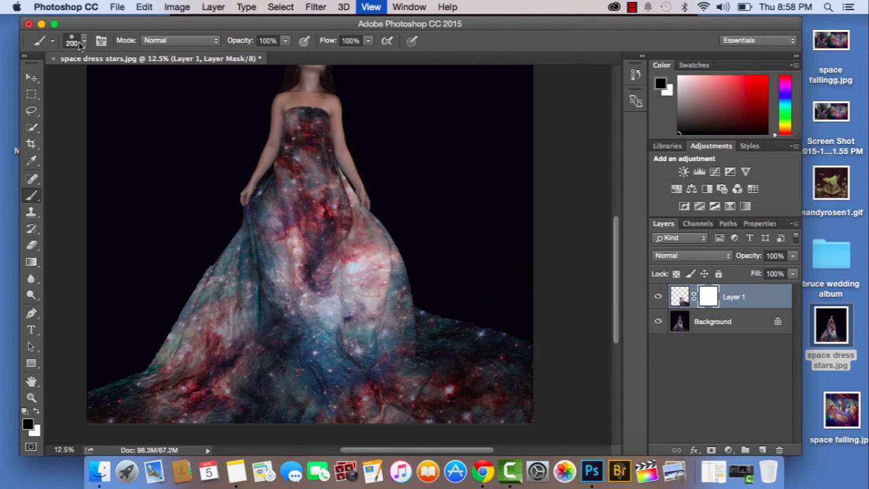
left_click(657, 299)
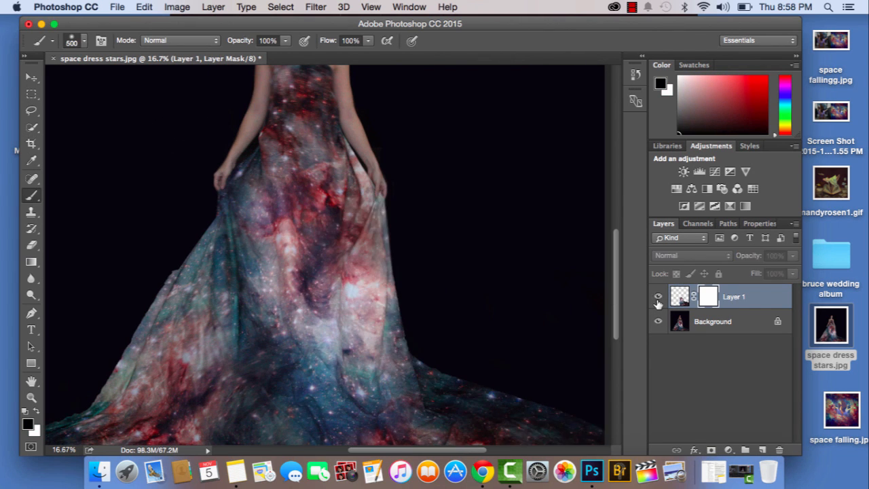
left_click(657, 298)
left_click(657, 299)
left_click(657, 298)
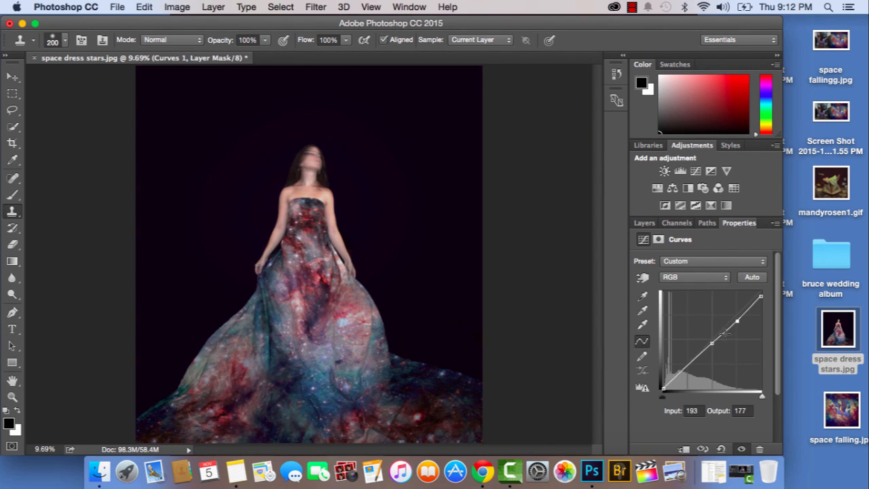
Compare the image with and without the adjustments in Group 3
left_click(632, 6)
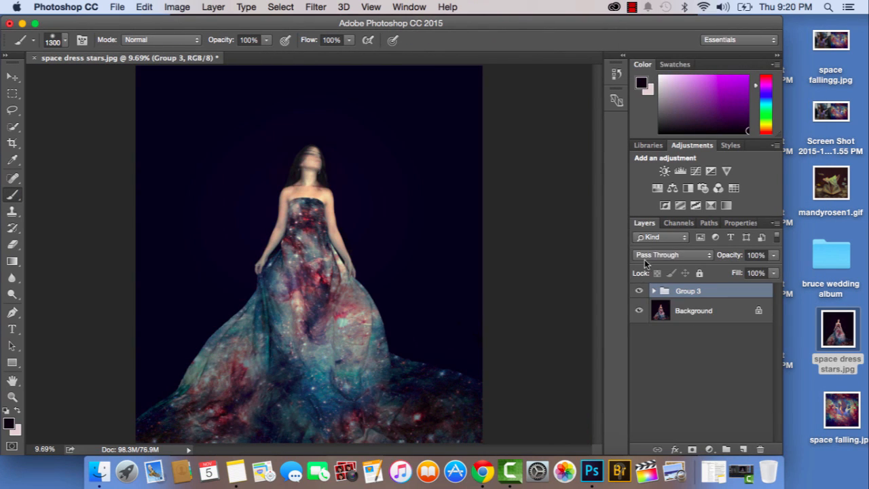
left_click(639, 291)
left_click(639, 291)
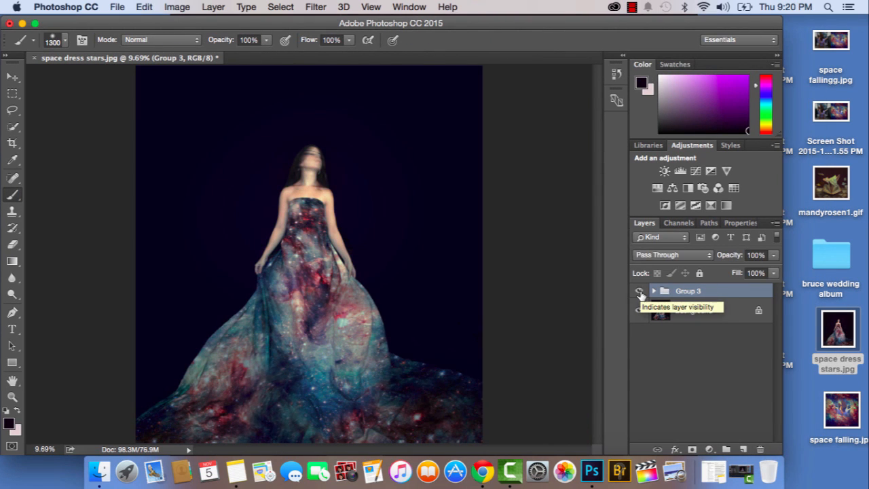
left_click(639, 292)
left_click(639, 292)
left_click(639, 292)
left_click(639, 292)
left_click(633, 5)
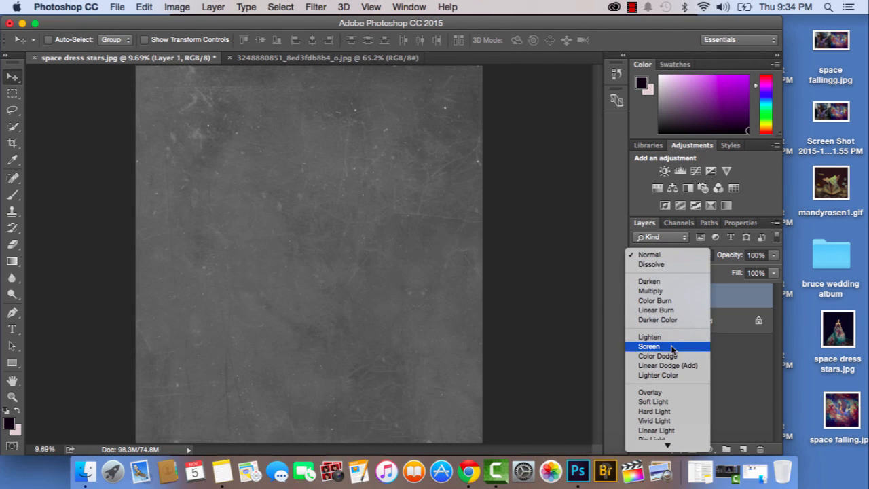
Set the scratched texture layer to Screen blending, add a layer mask to it, and darken the texture with Curves
left_click(671, 345)
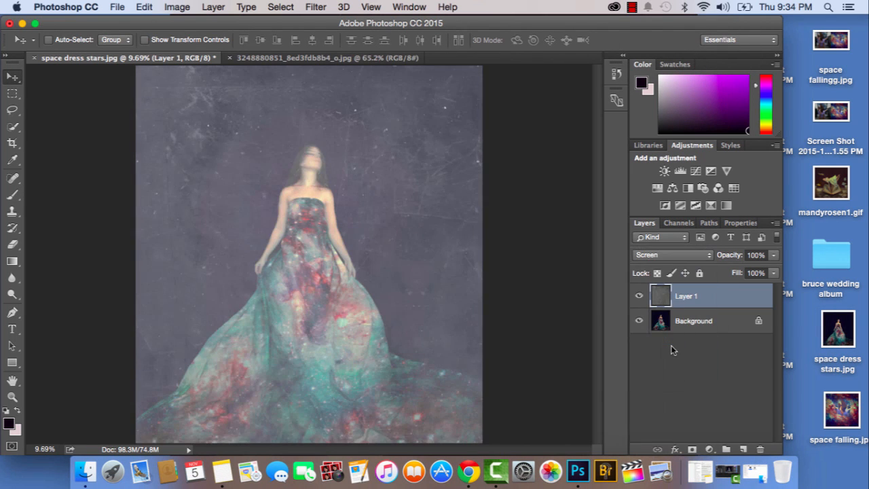
left_click(691, 449)
key("super+m")
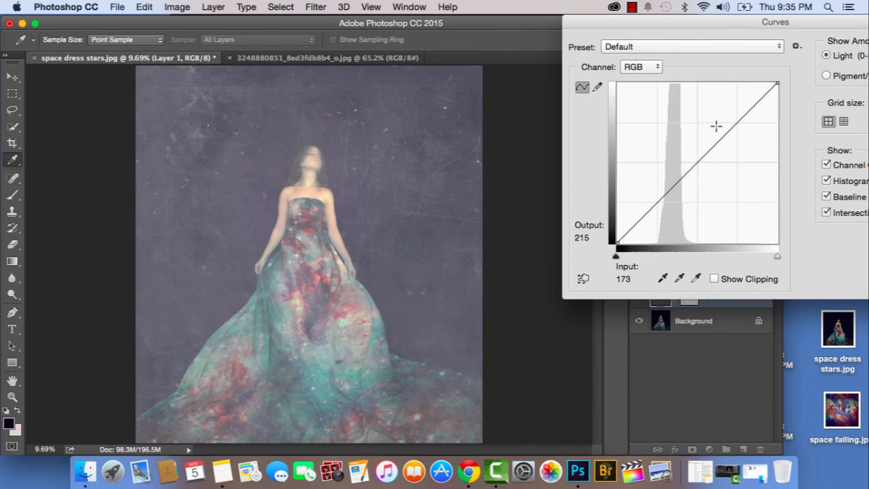
left_click_drag(702, 157, 726, 197)
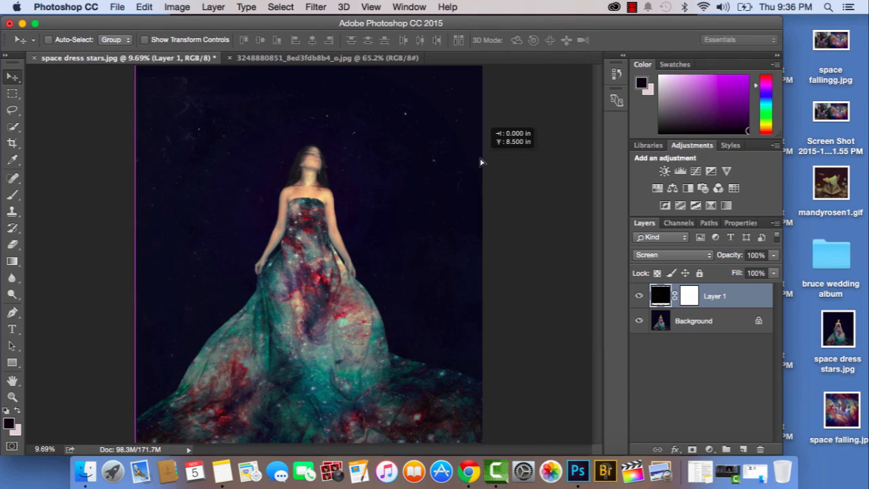
Shift the star texture slightly upward, and flip a duplicate of Layer 1 horizontally over the image
left_click_drag(480, 159, 478, 144)
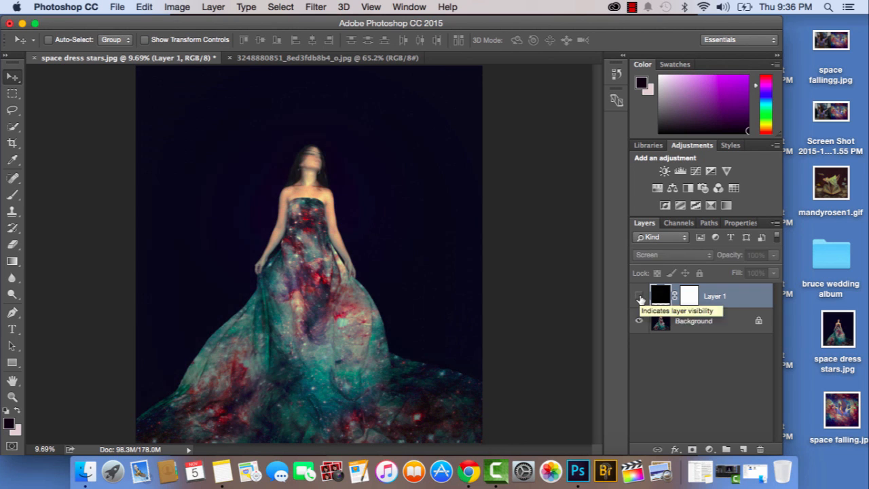
left_click_drag(706, 296, 743, 449)
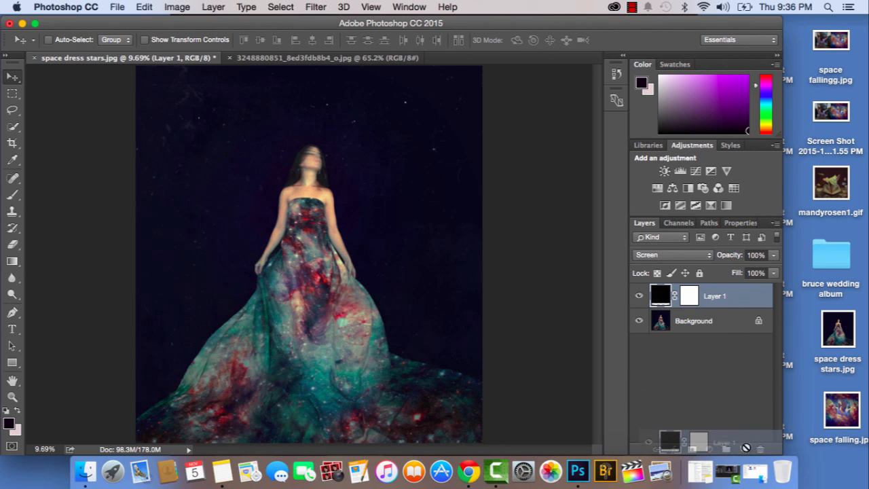
key("super+t")
left_click(144, 7)
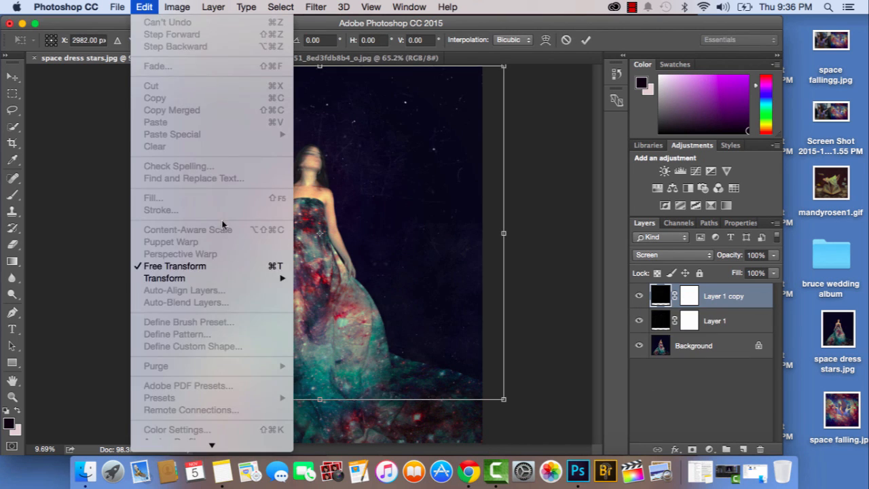
mouse_move(235, 280)
left_click(325, 403)
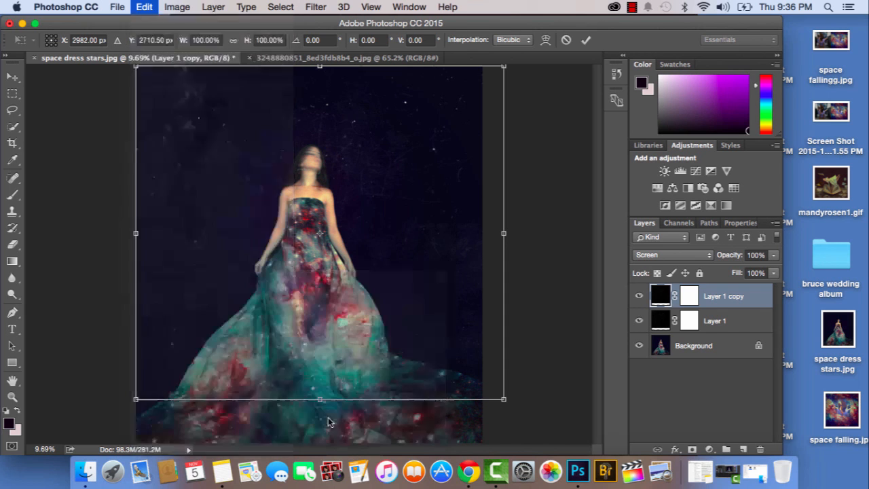
key("Return")
left_click(641, 298)
left_click(642, 298)
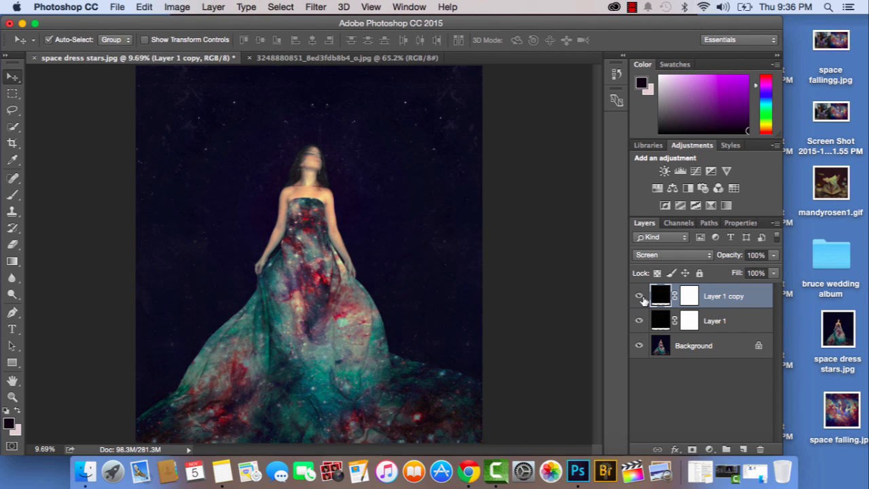
Scale the Layer 1 copy texture up proportionally to about 169%
key("super+t")
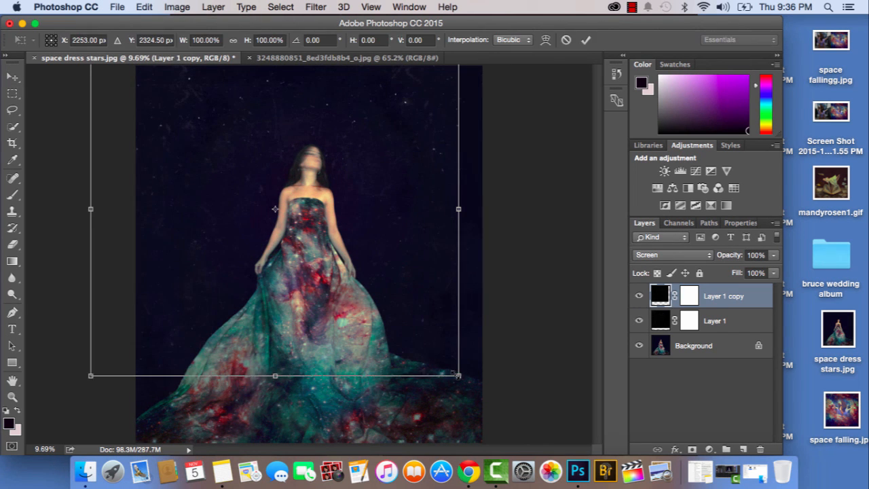
left_click_drag(460, 374, 793, 434)
left_click_drag(863, 435, 861, 436)
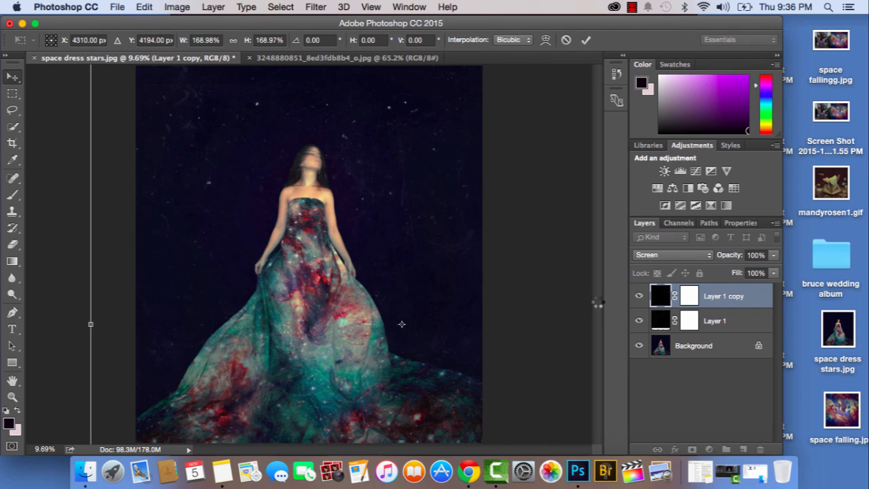
key("Return")
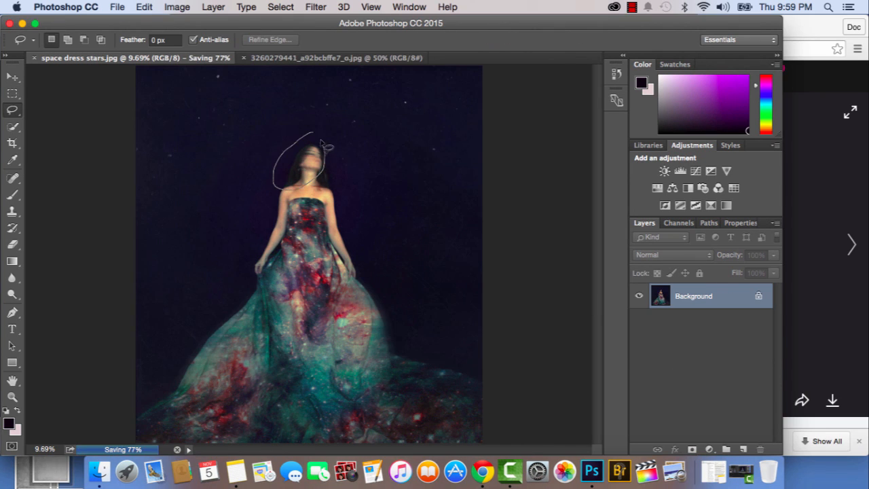
Duplicate the Background and soften the lasso selection around the head with Smooth 99 and Feather 143.4 px
left_click_drag(704, 306, 743, 450)
left_click(270, 40)
left_click(620, 207)
left_click(601, 225)
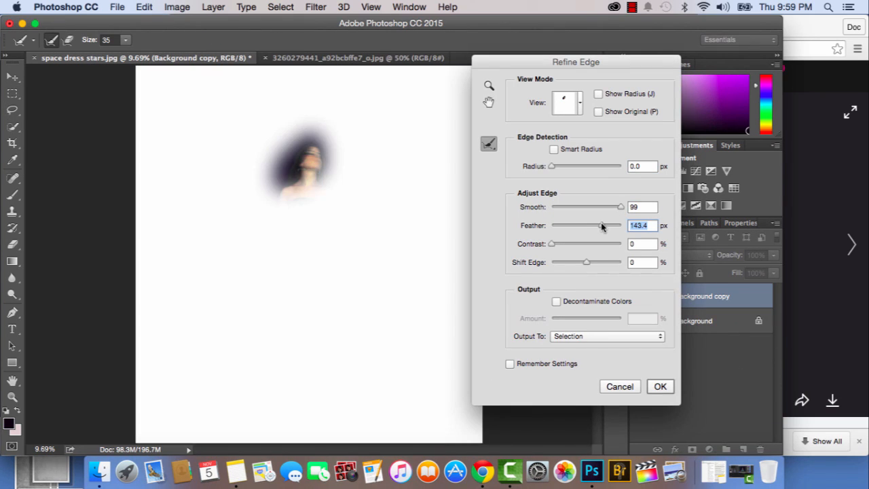
key("Return")
Apply a Motion Blur with angle 0 and distance 294 pixels to the selected head area, checking it against the original
key("super+plus")
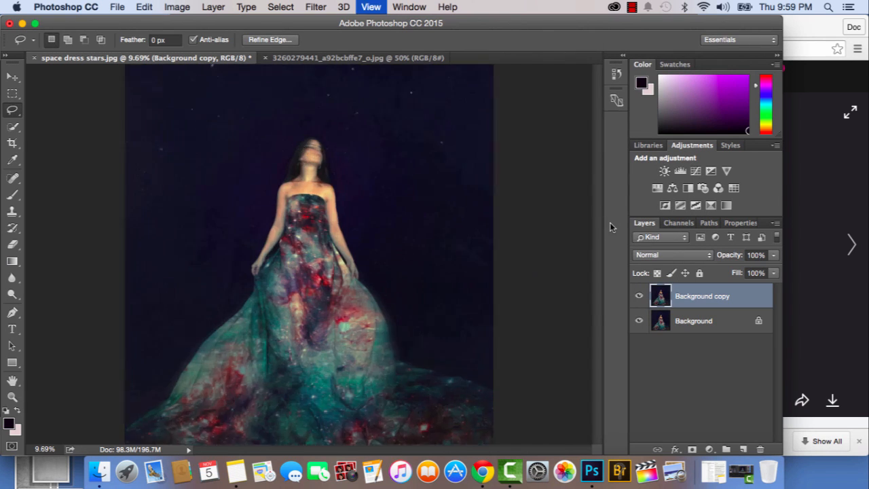
left_click(316, 7)
mouse_move(319, 157)
left_click(551, 229)
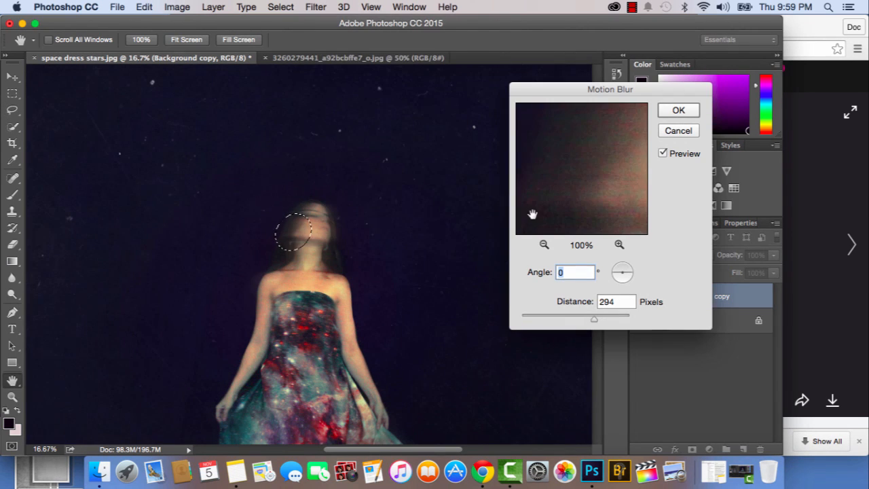
left_click(663, 154)
left_click(663, 153)
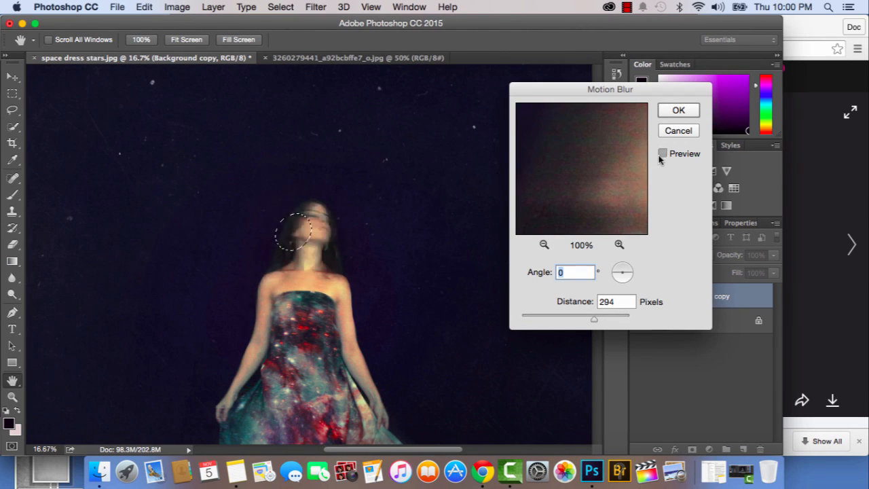
key("Return")
Select the head and the dark area above it with the Lasso, and feather the selection broadly with Refine Edge
left_click_drag(240, 270, 297, 122)
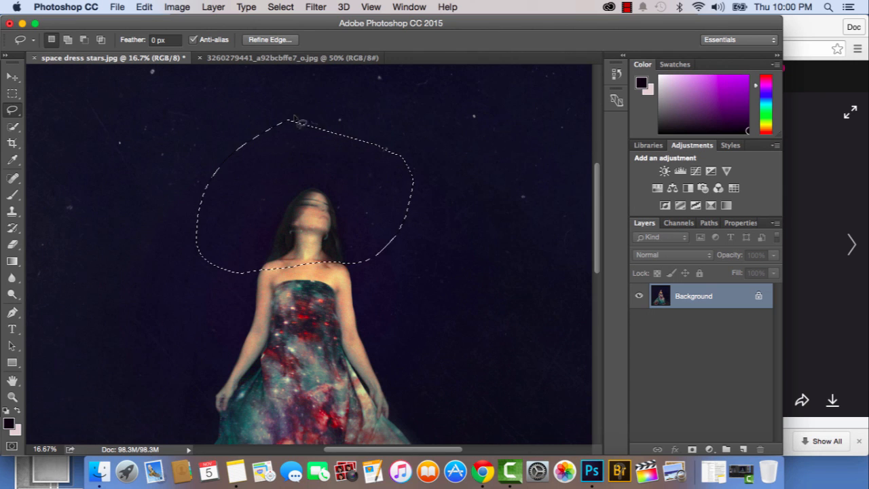
mouse_move(201, 208)
left_mouse_down()
mouse_move(169, 127)
mouse_move(275, 124)
left_mouse_up()
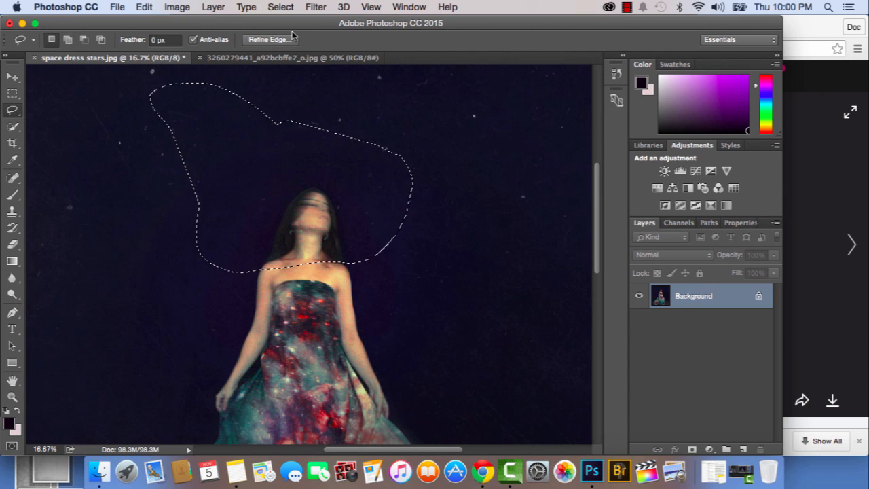
left_click(287, 38)
left_click(606, 225)
key("Return")
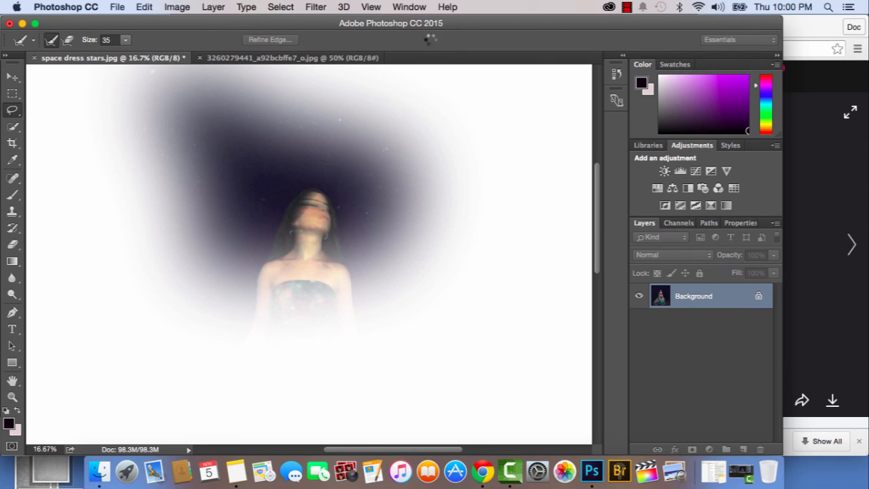
Duplicate the Background and apply a horizontal Motion Blur with a shorter distance to the selected head area
left_click_drag(708, 297, 743, 449)
left_click(316, 7)
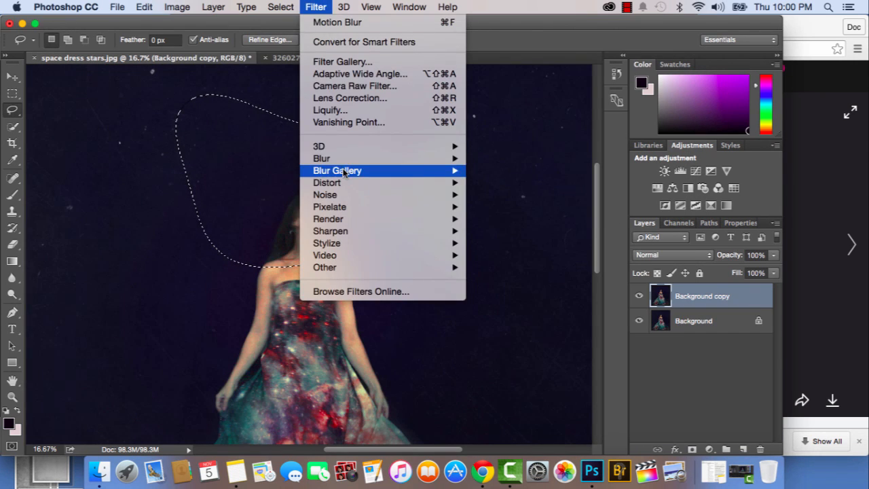
mouse_move(337, 159)
left_click(517, 230)
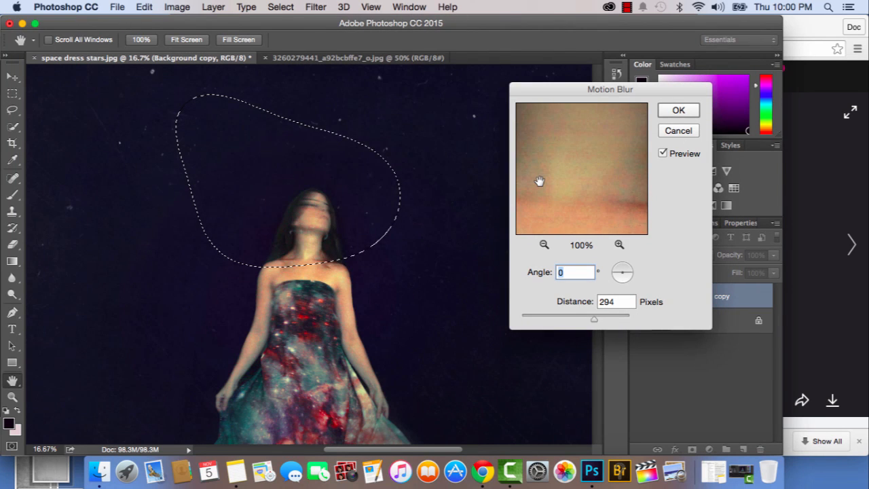
left_click_drag(594, 319, 541, 319)
key("Return")
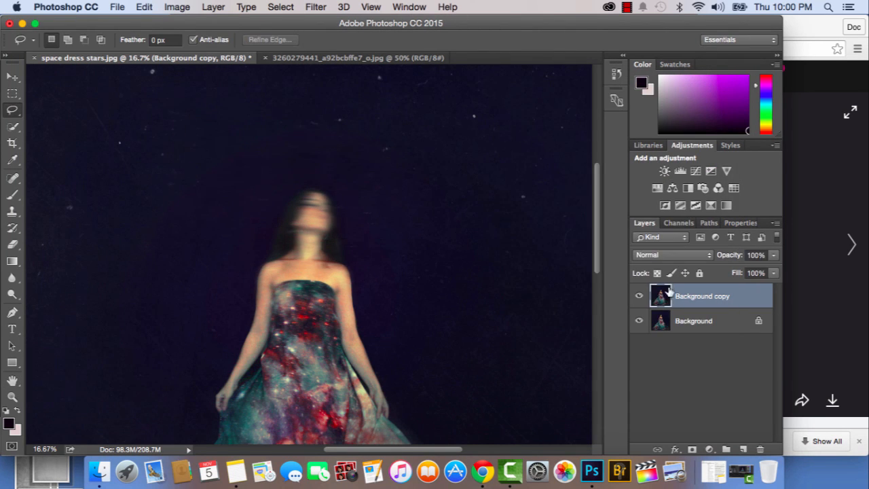
Examine the head's motion blur up close with the Background copy shown and hidden
key("super+0")
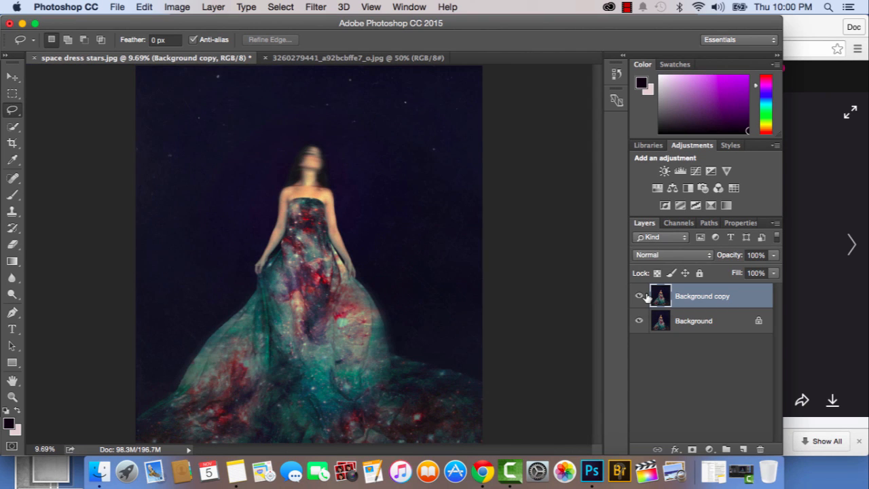
key("super+equal")
key("super+equal")
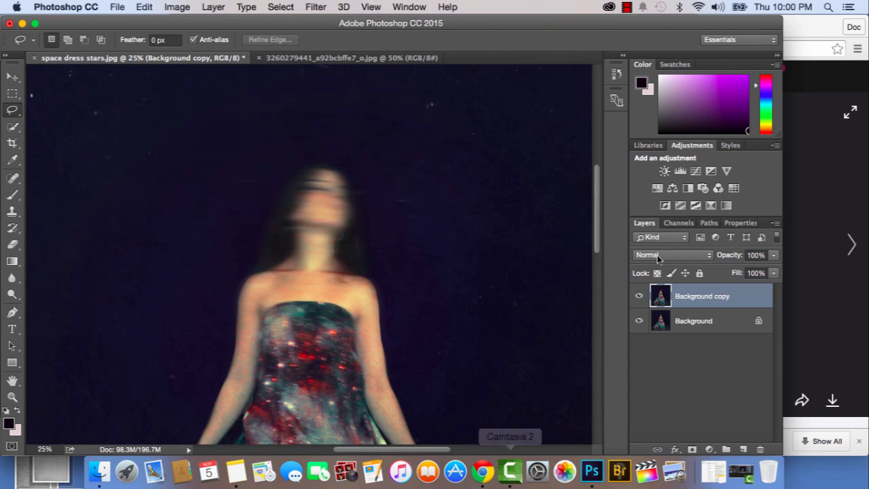
left_click(640, 297)
left_click(640, 296)
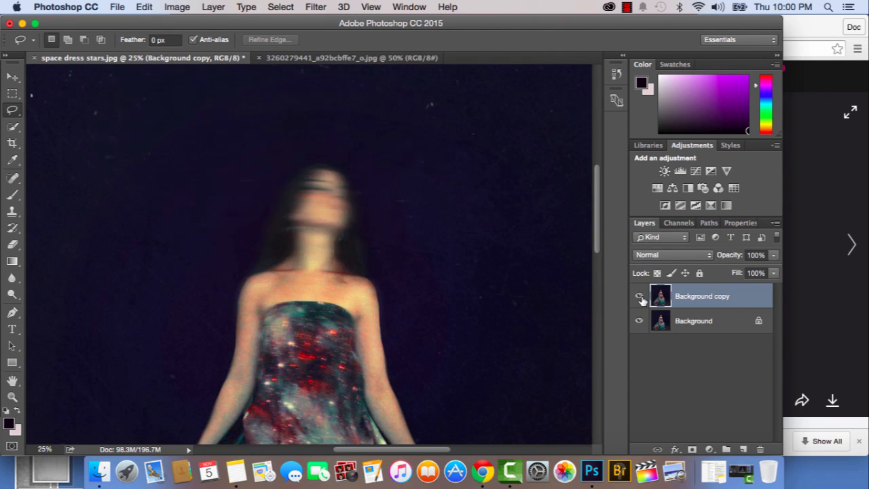
left_click(639, 297)
left_click(640, 297)
left_click(639, 296)
left_click(639, 297)
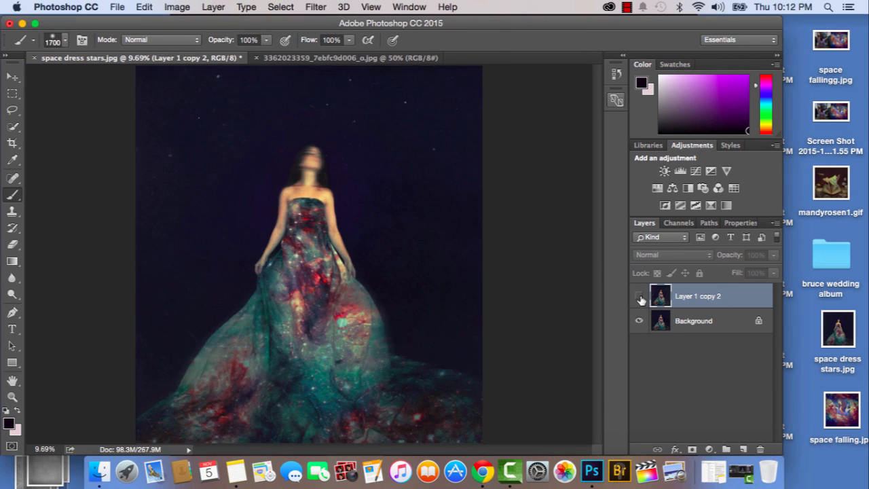
Compare the image with and without Layer 1 copy 2, and check the effect of the Selective Color 1 copy layer
left_click(639, 297)
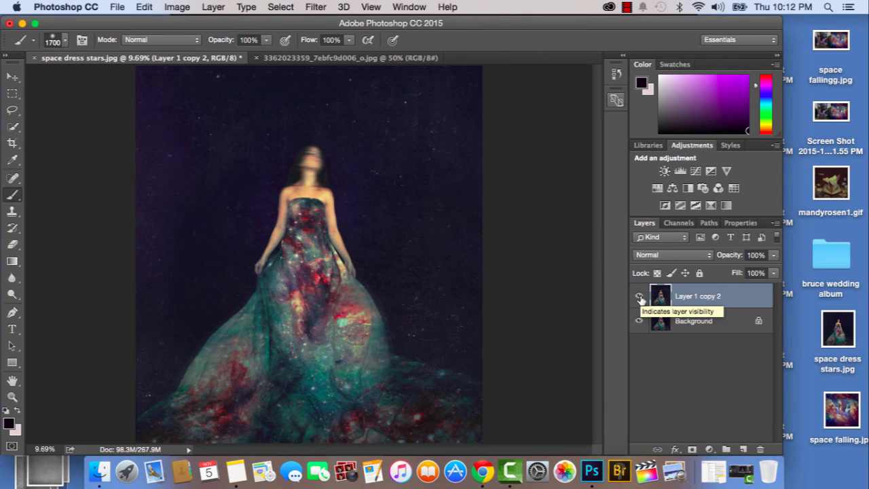
left_click(639, 296)
left_click(640, 297)
left_click(640, 297)
left_click(640, 297)
left_click(640, 297)
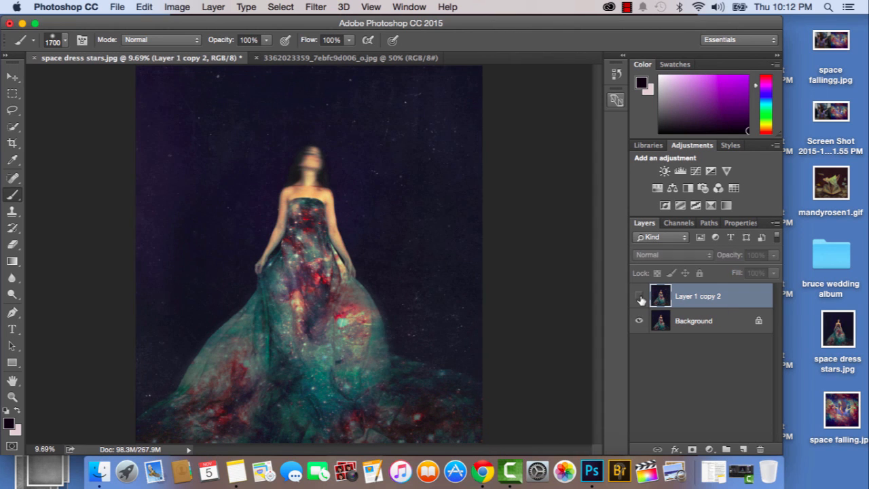
left_click(640, 297)
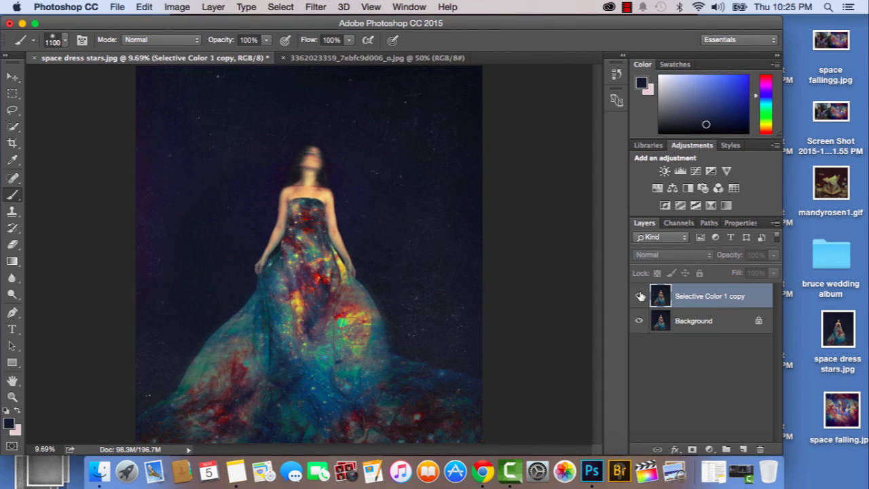
left_click(639, 296)
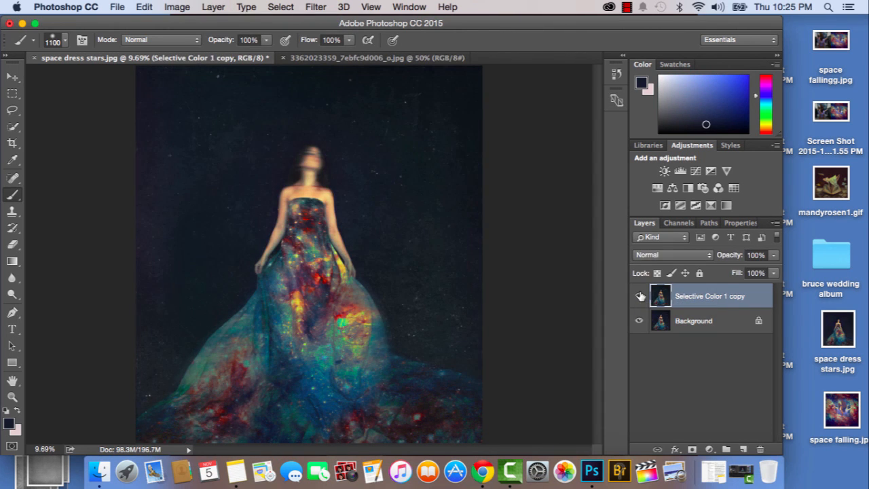
Compare the image with the Selective Color 1 copy layer shown and hidden to judge the background's color shift
left_click(639, 296)
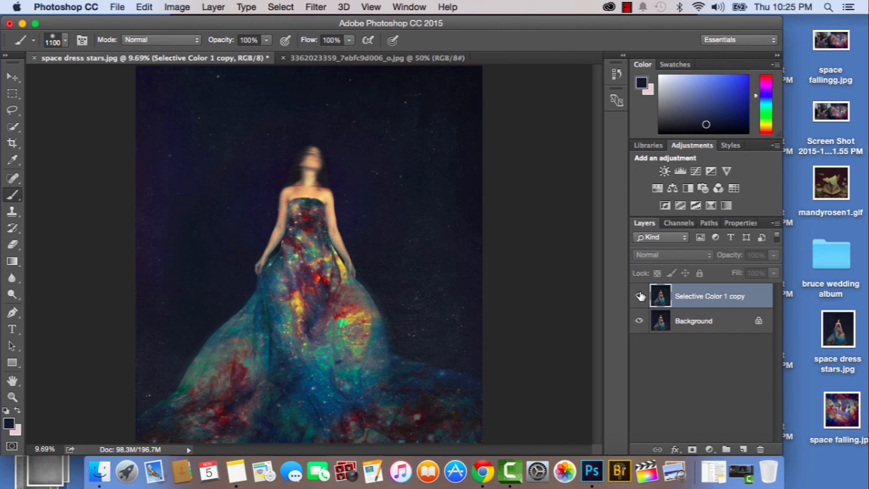
left_click(639, 297)
left_click(640, 297)
left_click(639, 297)
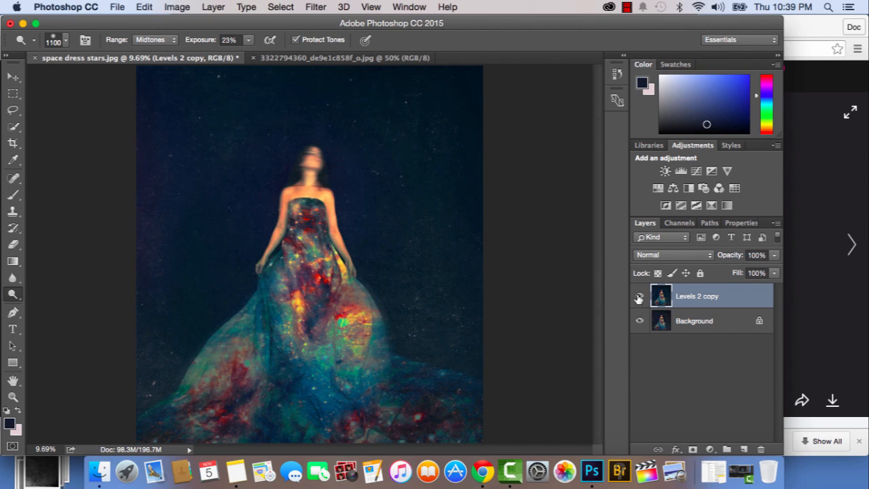
Compare the image with the Levels 2 copy layer hidden and shown to judge its effect on tones and color
left_click(639, 297)
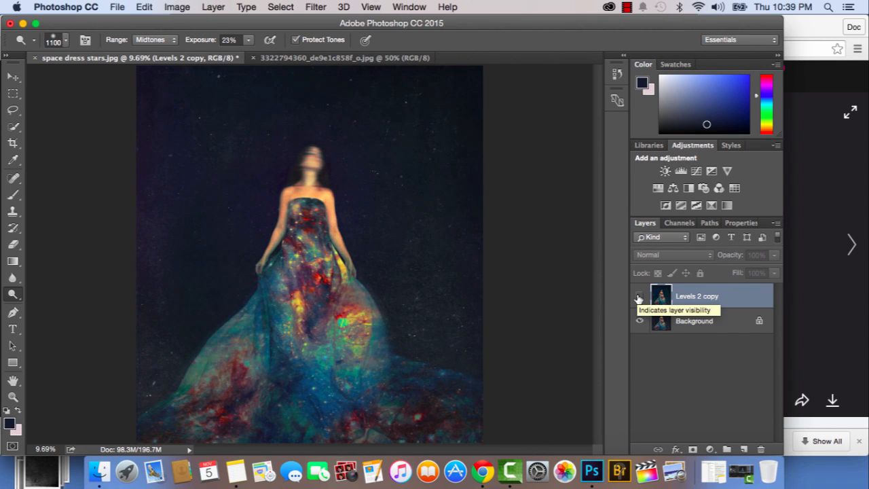
left_click(639, 297)
left_click(639, 297)
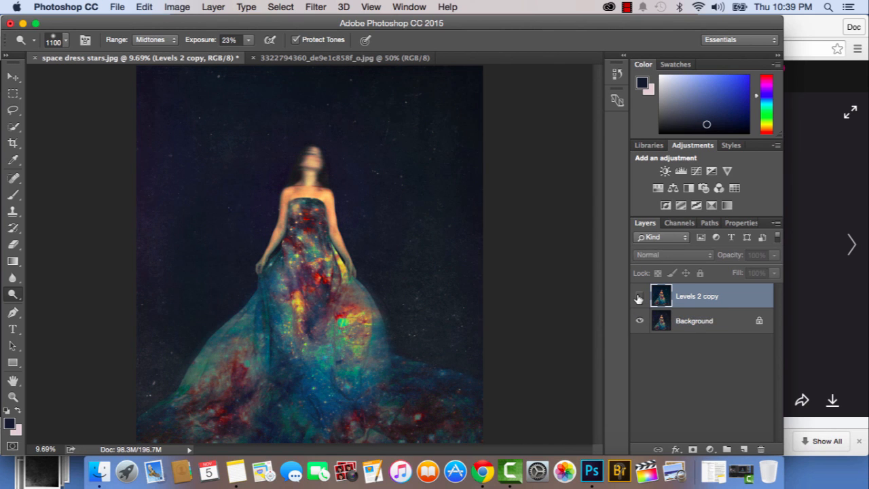
left_click(639, 297)
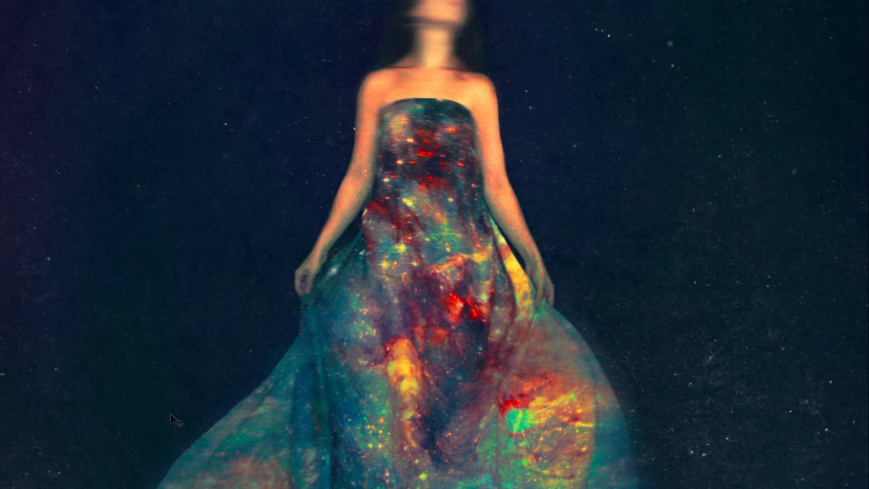
Examine the gown's skirt, train and surrounding star texture up close in full-screen view
left_click_drag(207, 394, 176, 188)
left_click_drag(297, 204, 247, 222)
key("ctrl+plus")
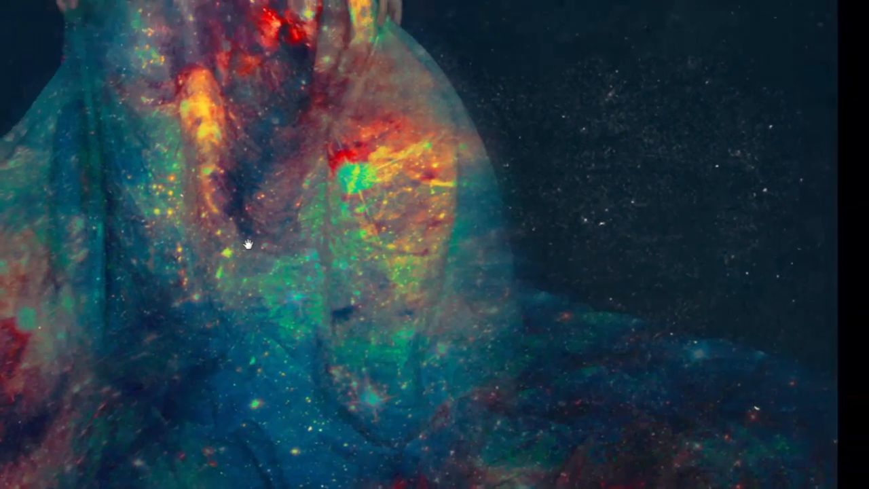